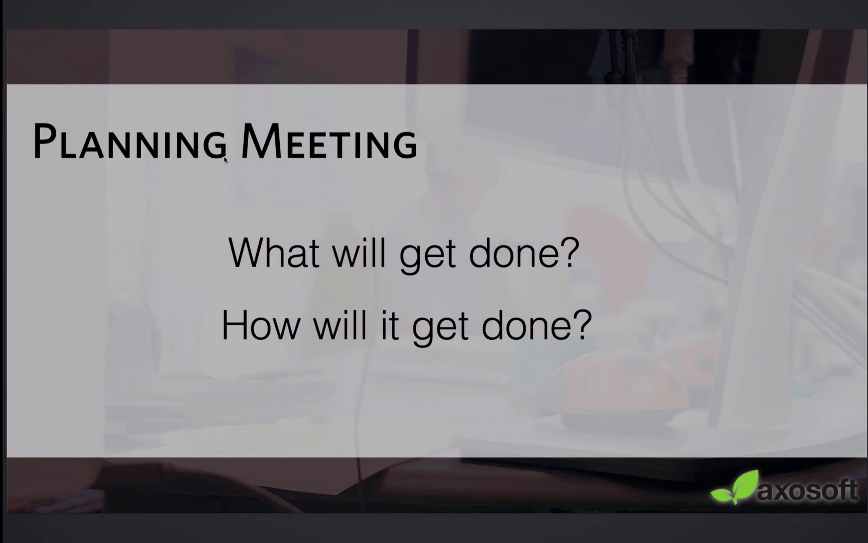
# Switch from the slides to Axosoft in the browser and open the Release Planner
pyautogui.hotkey('ctrl', 'Right')
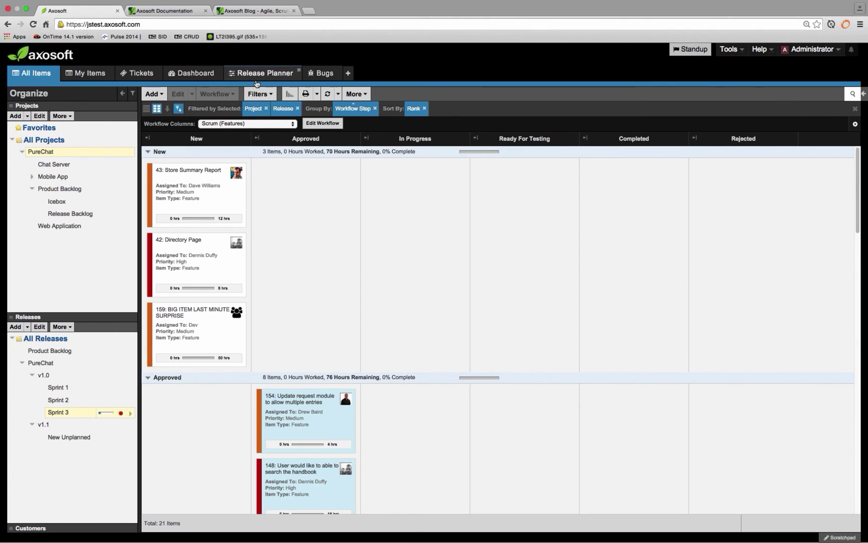
pyautogui.click(257, 80)
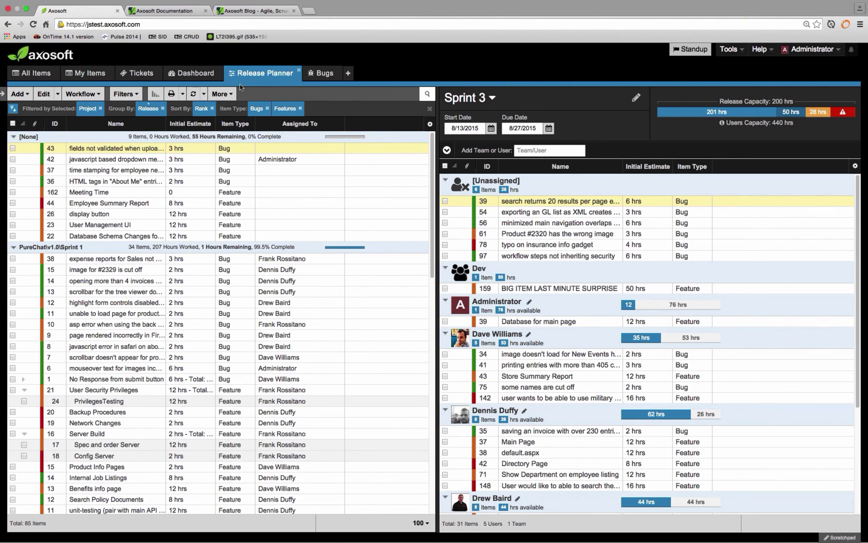
pyautogui.click(3, 95)
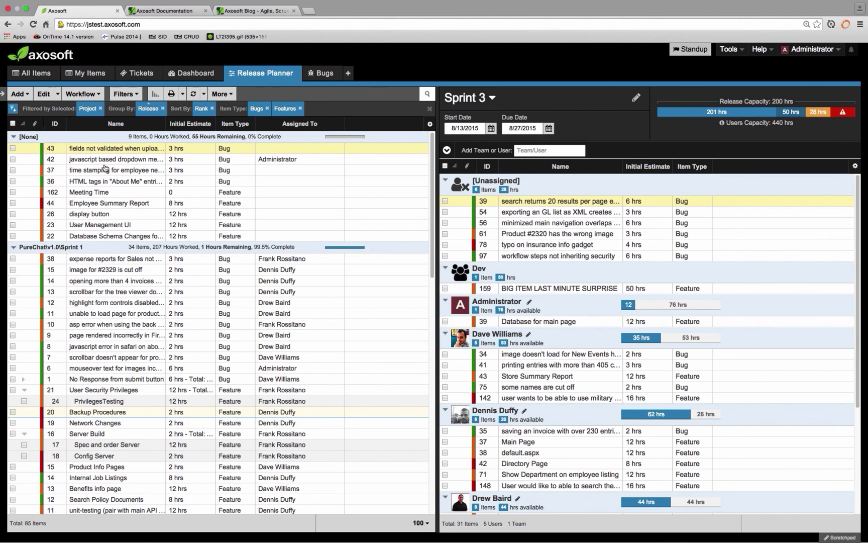
# Select bugs 43, 42, 37 and 36 in the [None] release group and clear that selection
pyautogui.click(12, 148)
pyautogui.click(13, 159)
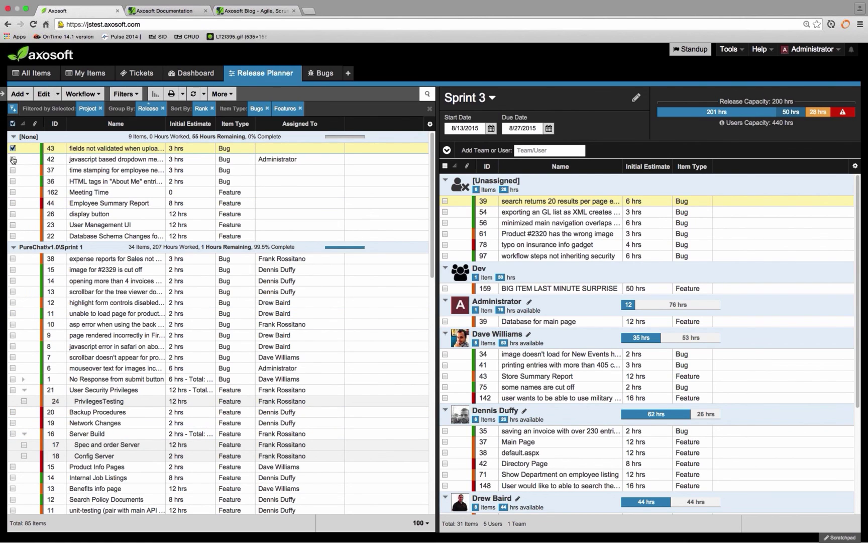
pyautogui.click(13, 169)
pyautogui.click(13, 181)
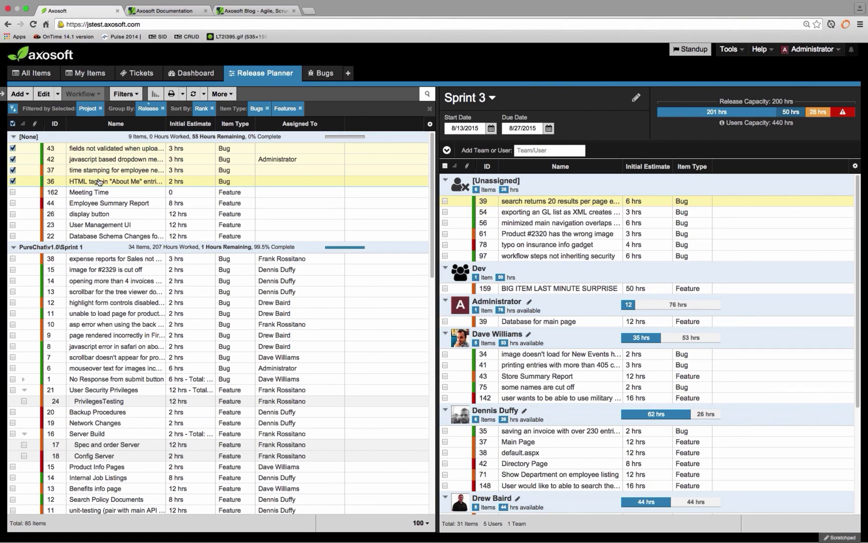
pyautogui.click(25, 136)
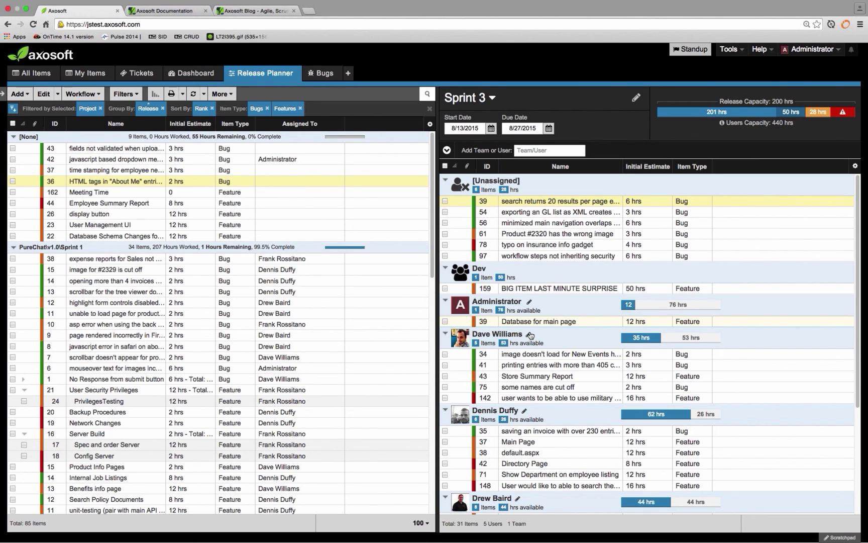
# Examine the work days, daily hours and vacation settings in the capacity options of the user listed just below Administrator in Sprint 3
pyautogui.moveTo(528, 338)
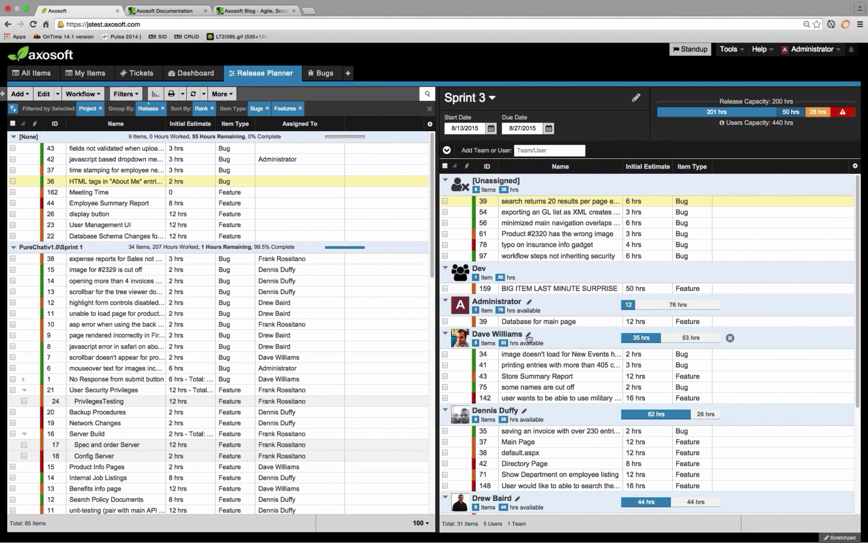
pyautogui.click(529, 335)
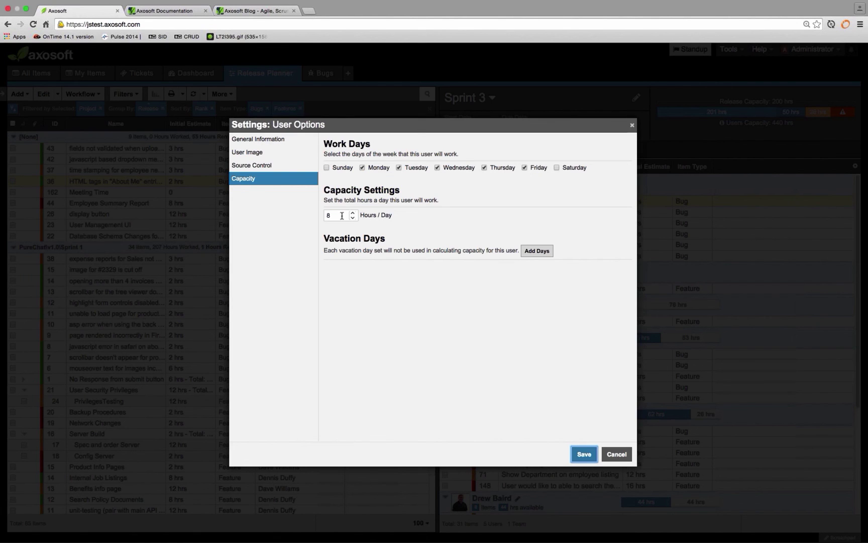
pyautogui.moveTo(342, 216); pyautogui.dragTo(322, 217)
pyautogui.click(373, 177)
pyautogui.moveTo(325, 190); pyautogui.dragTo(382, 186)
pyautogui.moveTo(326, 144); pyautogui.dragTo(368, 149)
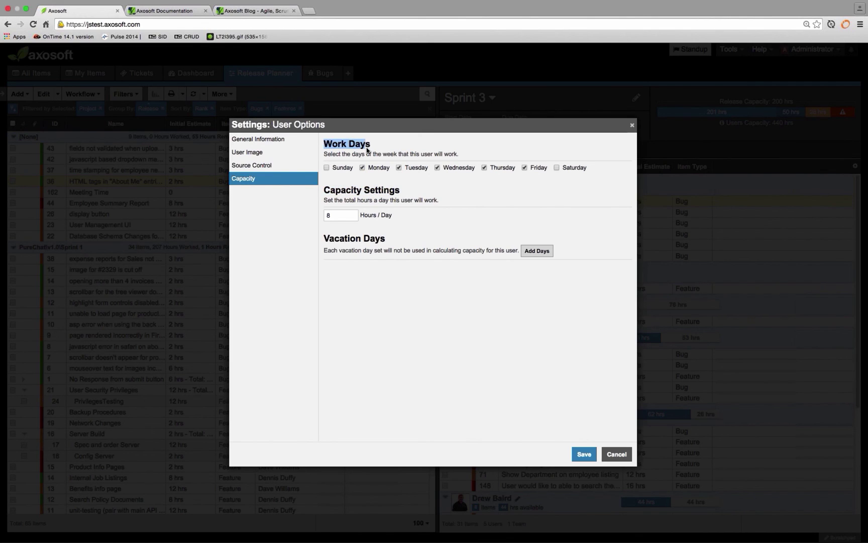
pyautogui.click(416, 238)
pyautogui.click(416, 239)
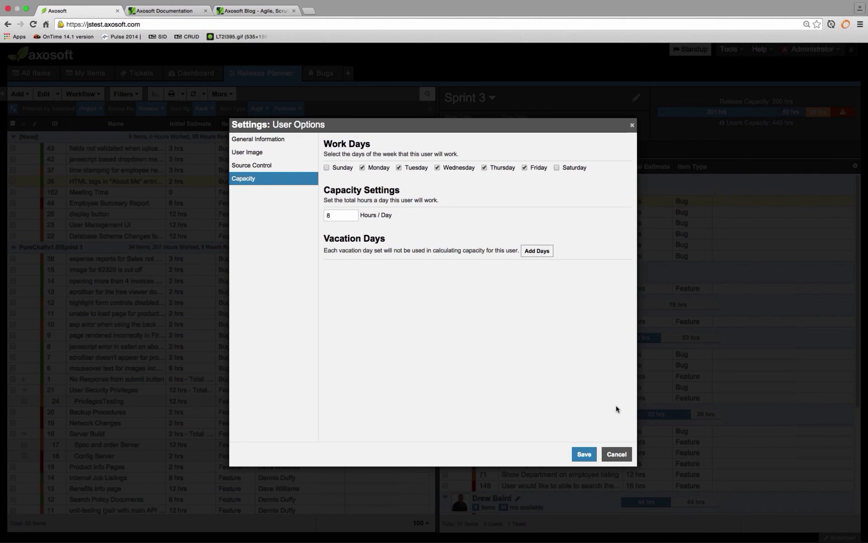
pyautogui.click(617, 454)
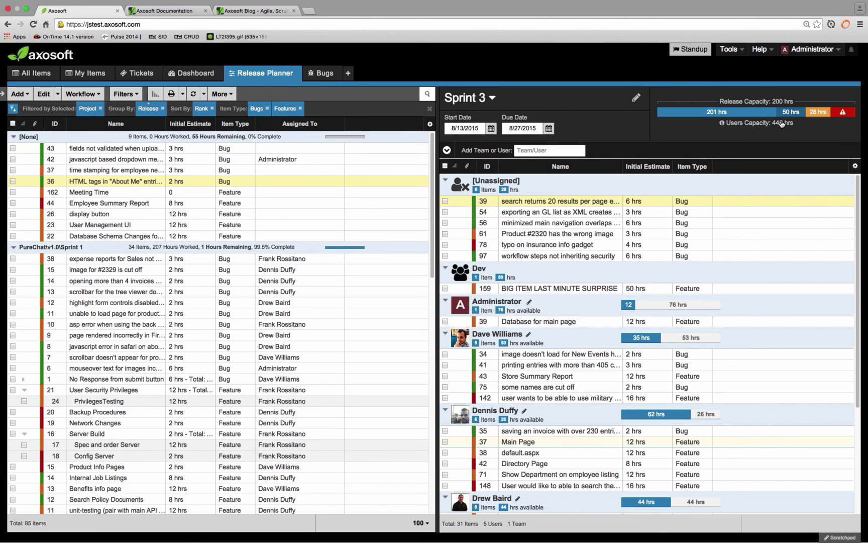
# Try to pick September 7, 2015 as a vacation day in the Administrator's own capacity options, and close them without saving
pyautogui.click(810, 48)
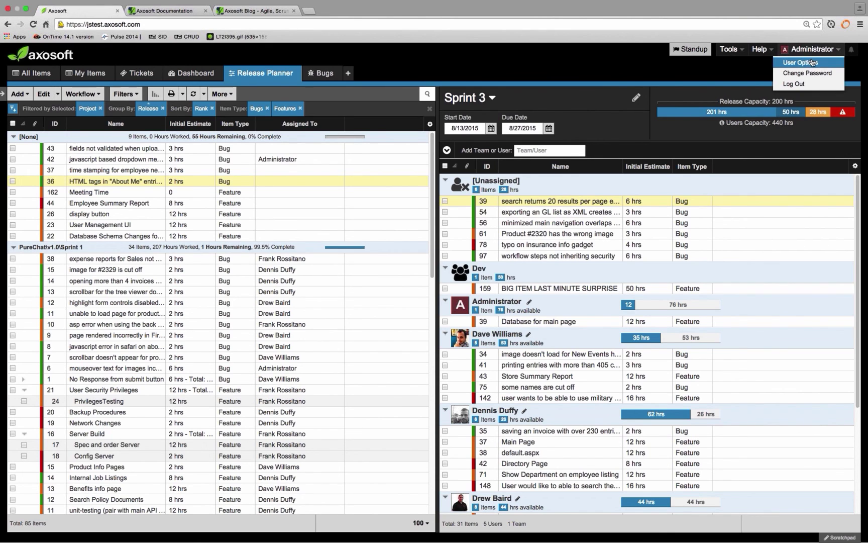
pyautogui.click(807, 62)
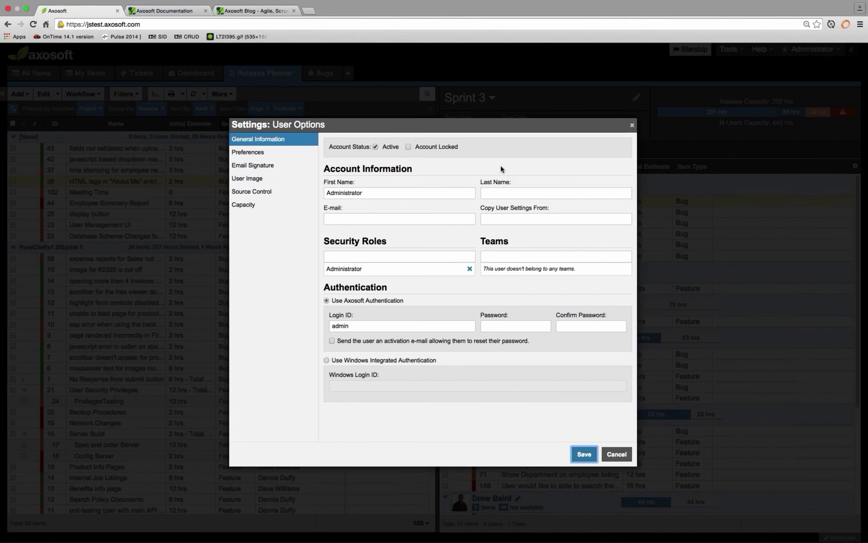
pyautogui.click(281, 212)
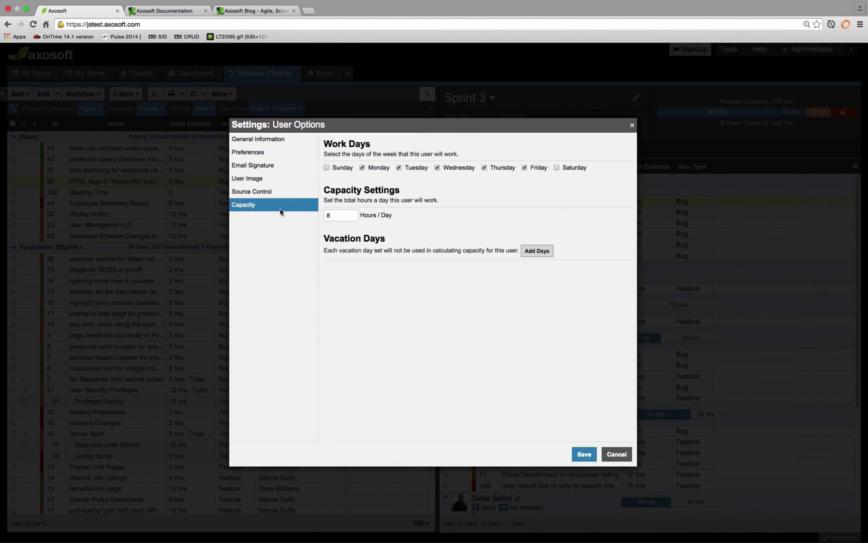
pyautogui.click(533, 256)
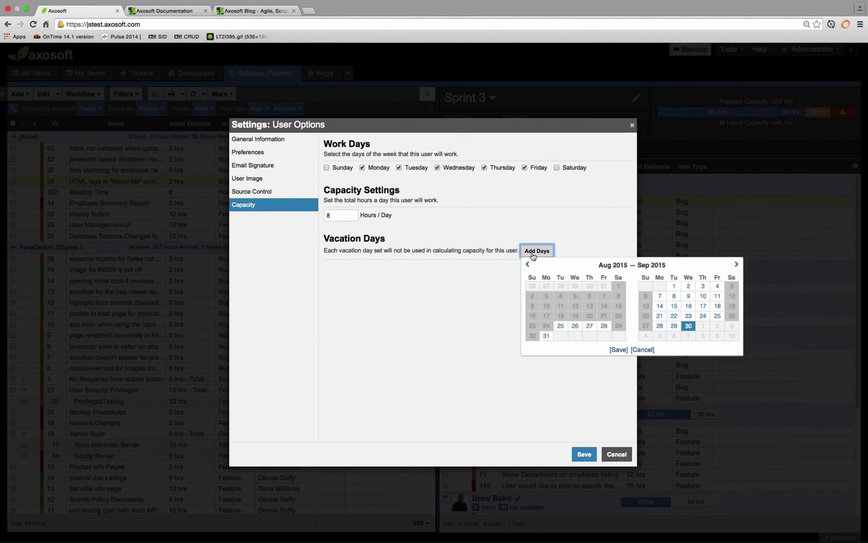
pyautogui.click(661, 296)
pyautogui.click(632, 125)
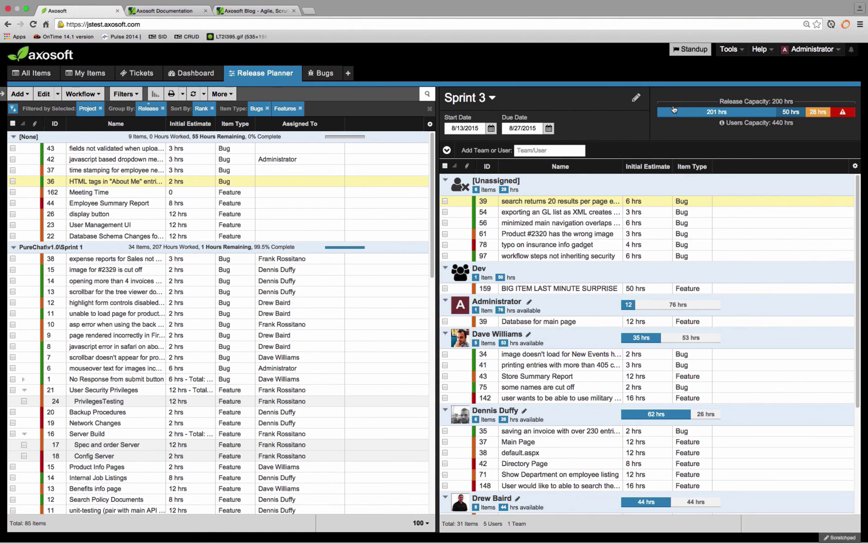
# Try a capacity of 6 hours per day for the user below Administrator and discard the change
pyautogui.click(530, 335)
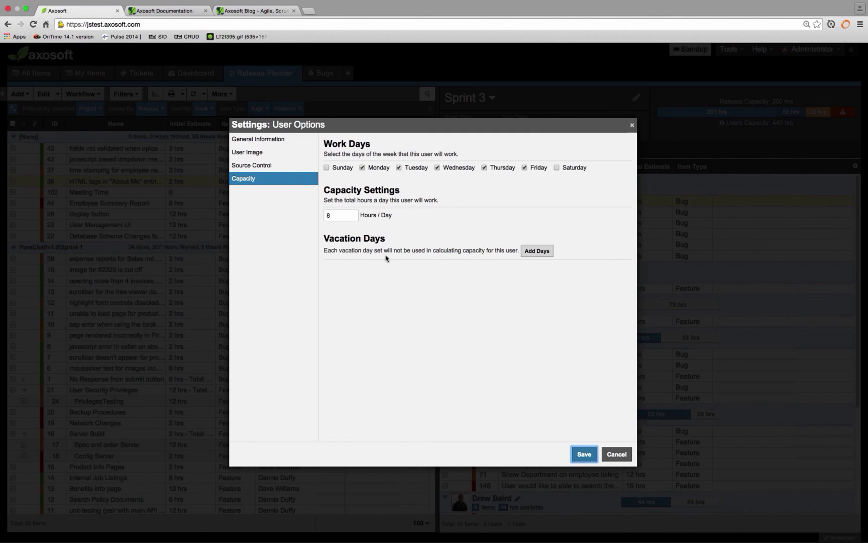
pyautogui.click(327, 215)
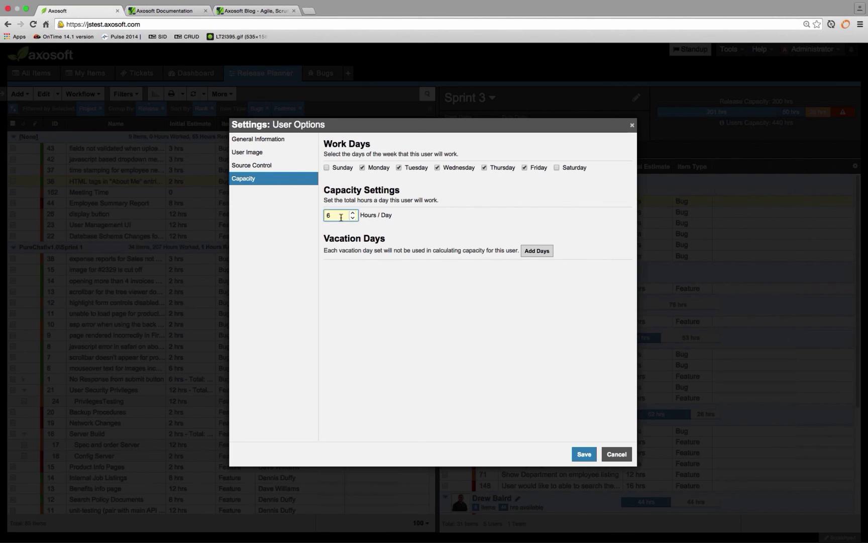
pyautogui.click(627, 458)
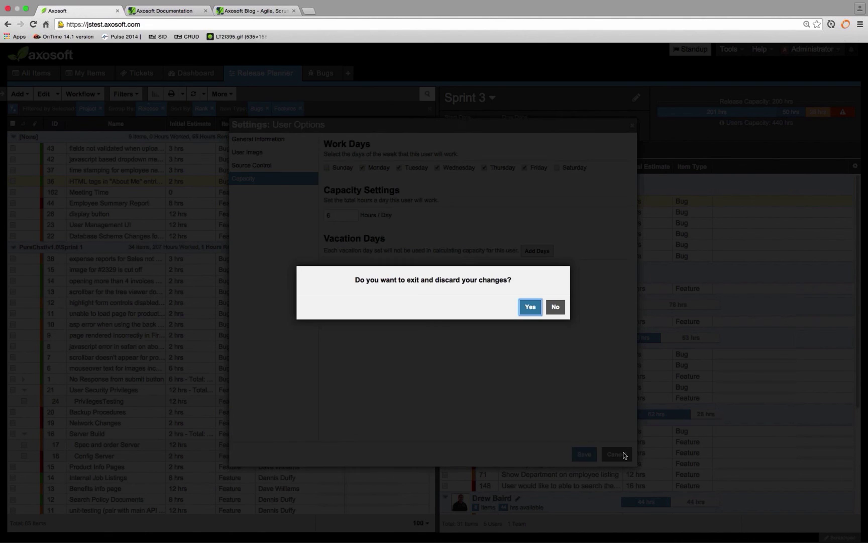
pyautogui.click(536, 311)
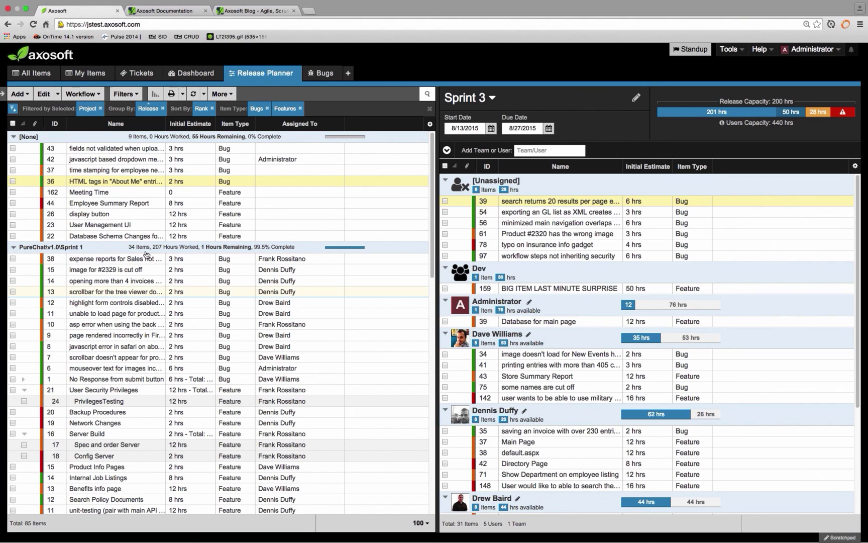
# Set the initial estimate of the Meeting Time feature to 5 hrs and save it
pyautogui.click(183, 192)
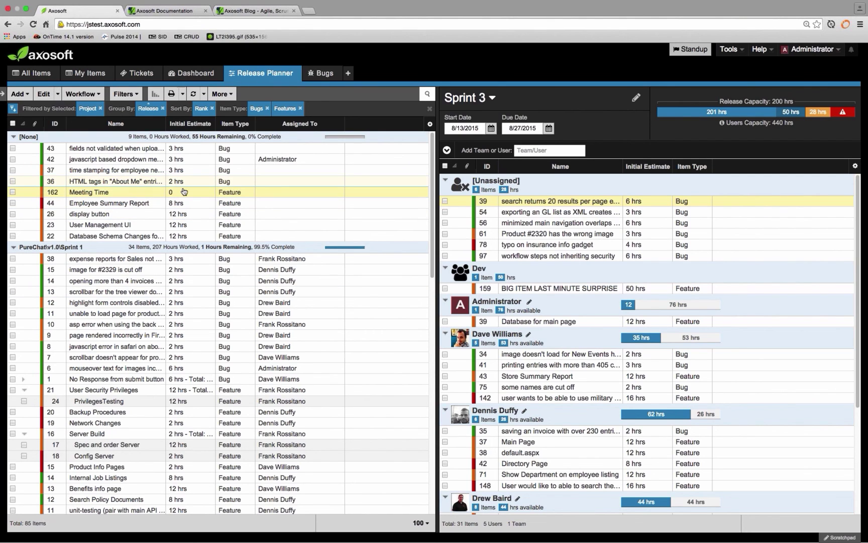
pyautogui.doubleClick(171, 192)
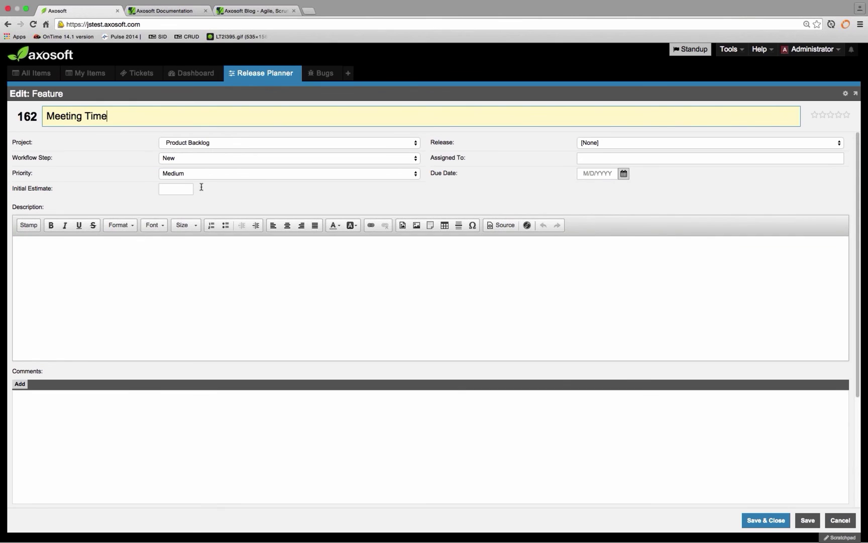
pyautogui.click(182, 188)
pyautogui.write('5 hrs')
pyautogui.click(246, 196)
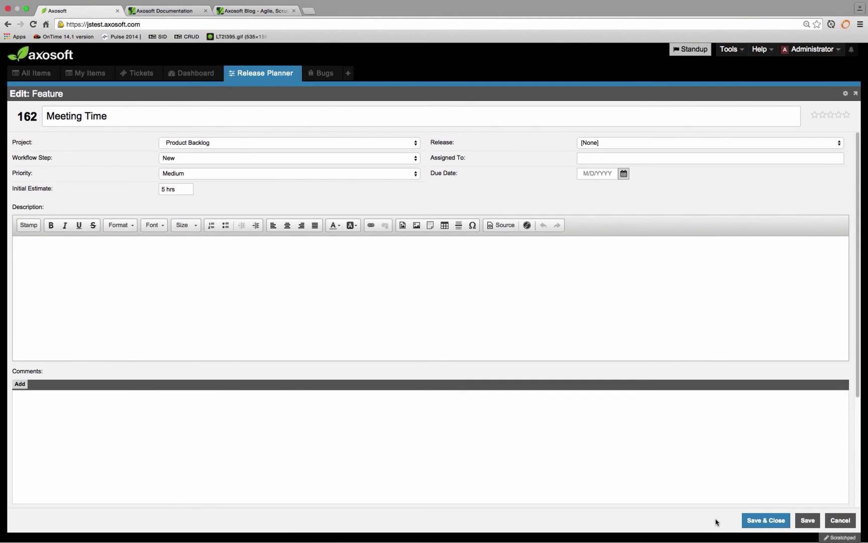
pyautogui.click(756, 521)
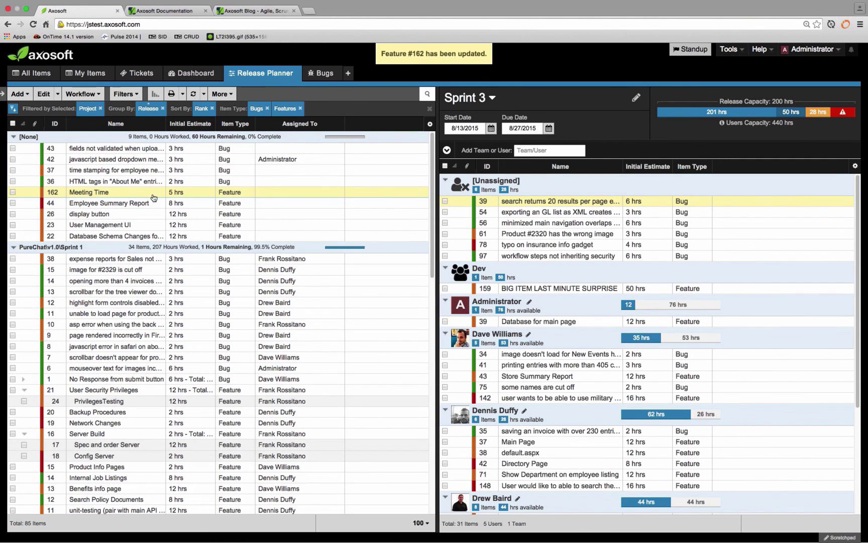
# Assign the Meeting Time feature to the user below Administrator in Sprint 3 and check that user's capacity settings
pyautogui.moveTo(242, 192); pyautogui.dragTo(552, 339)
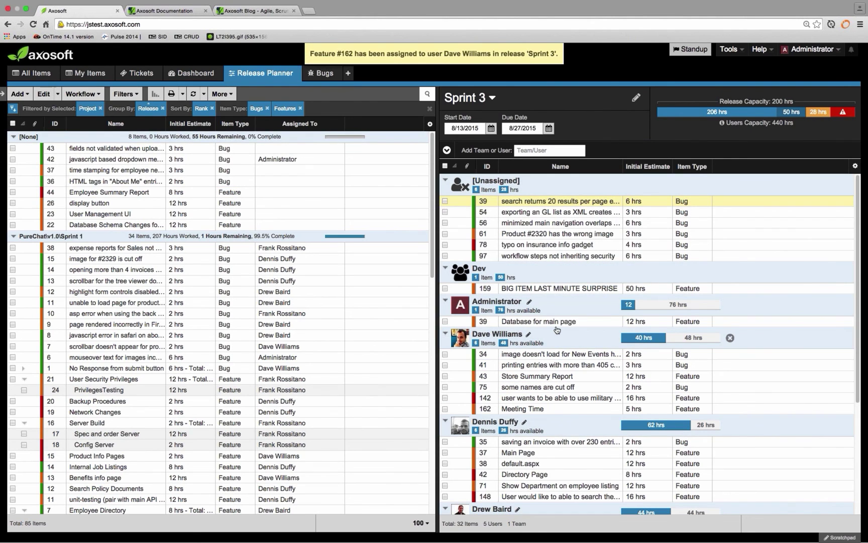
pyautogui.click(530, 336)
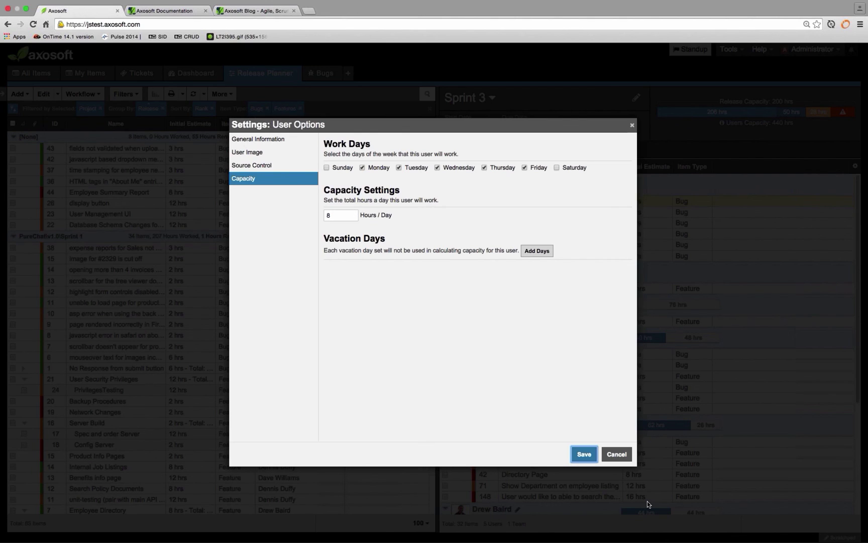
pyautogui.click(619, 455)
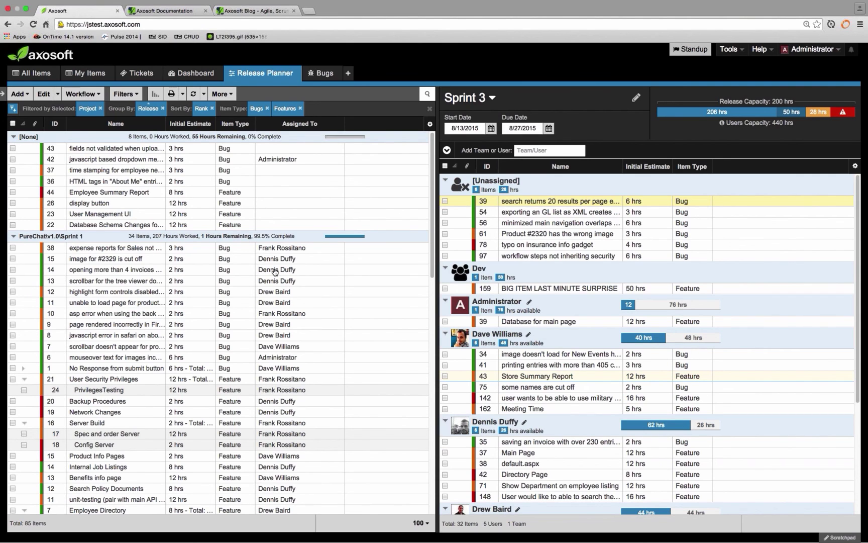
# Show all items as a list and filter them to the Features item type
pyautogui.click(45, 80)
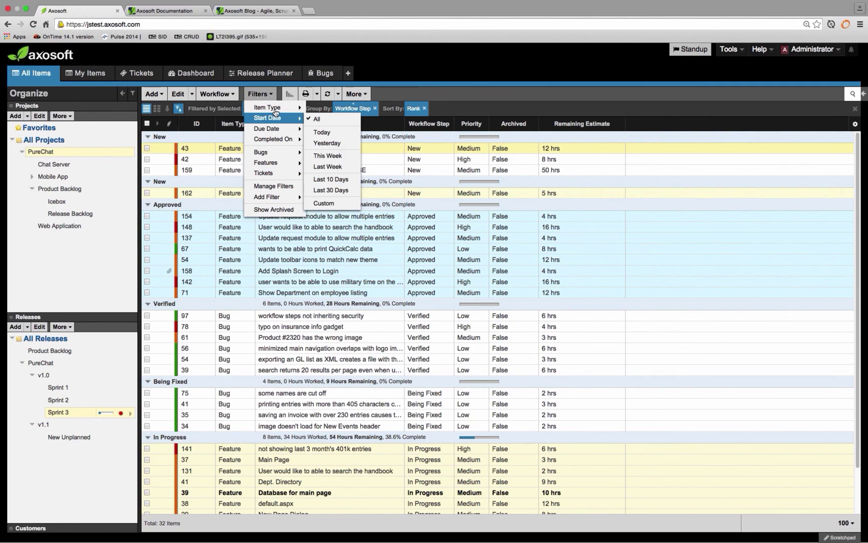
pyautogui.moveTo(281, 107)
pyautogui.click(325, 133)
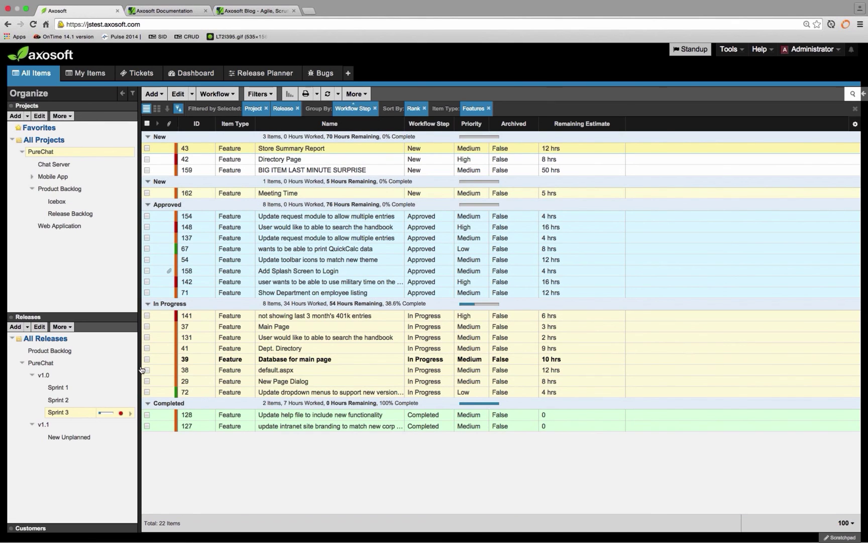
# Display the Sprint 2 items and collapse the Completed group to focus on the Approved - Icebox features
pyautogui.click(87, 401)
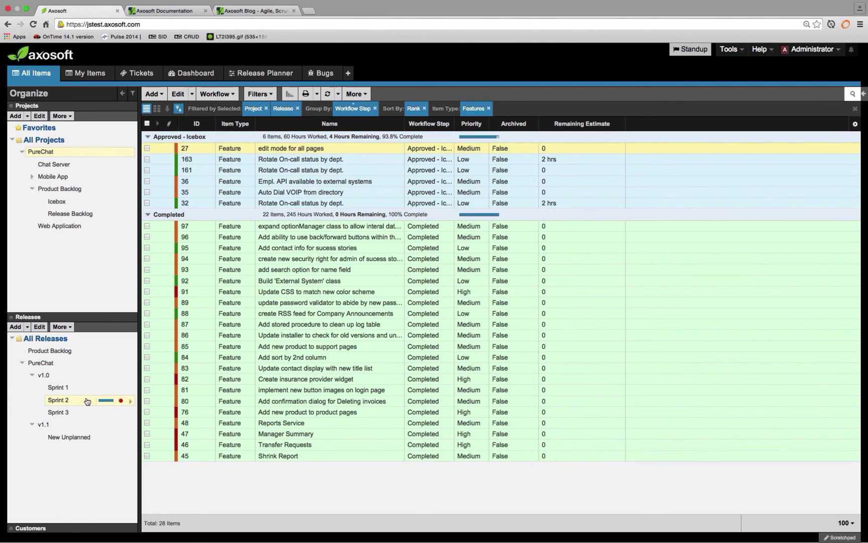
pyautogui.click(208, 217)
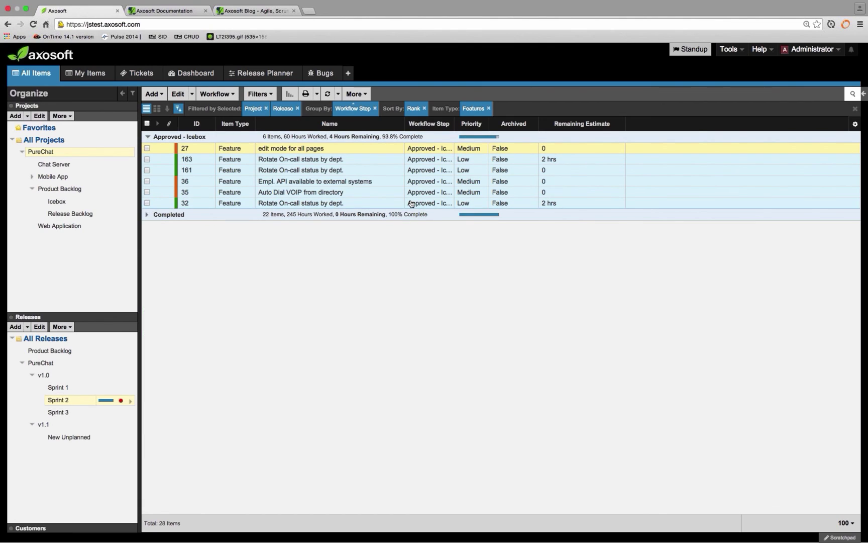
pyautogui.click(408, 162)
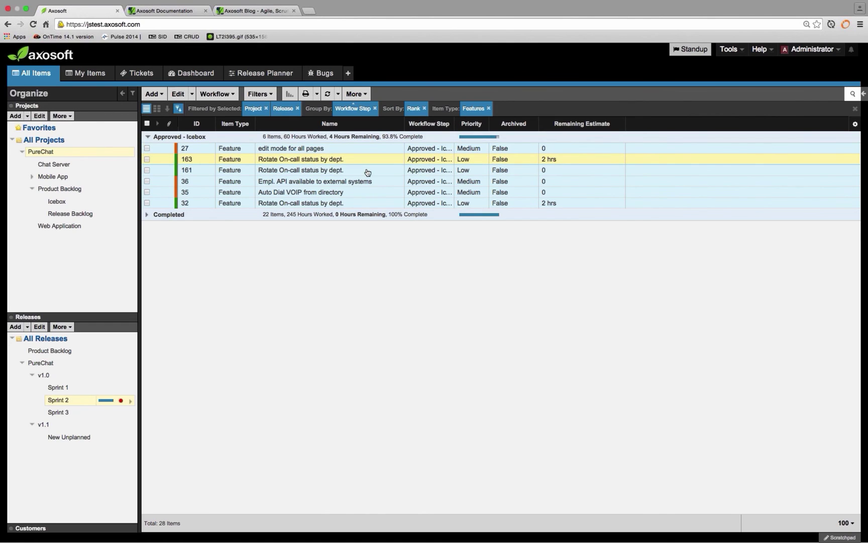
# Open feature 32, Rotate On-call status by dept., check its initial estimate and close it without saving
pyautogui.click(355, 203)
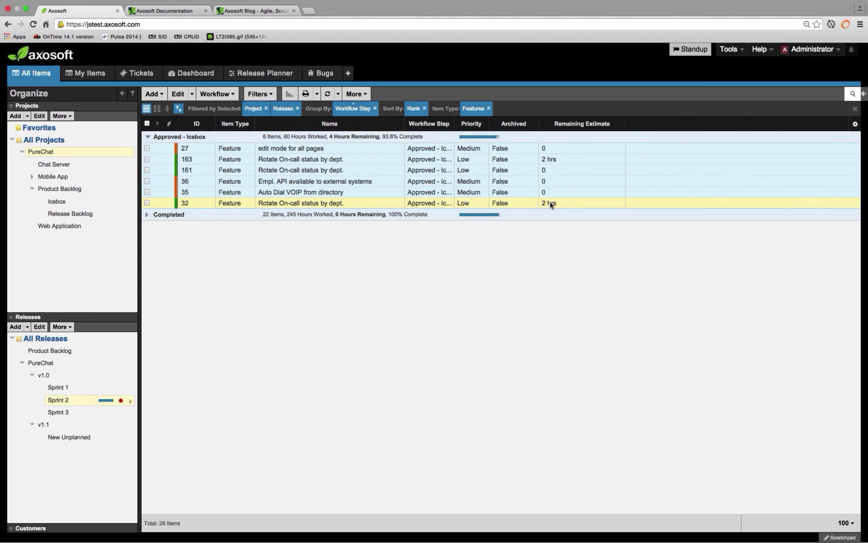
pyautogui.doubleClick(551, 203)
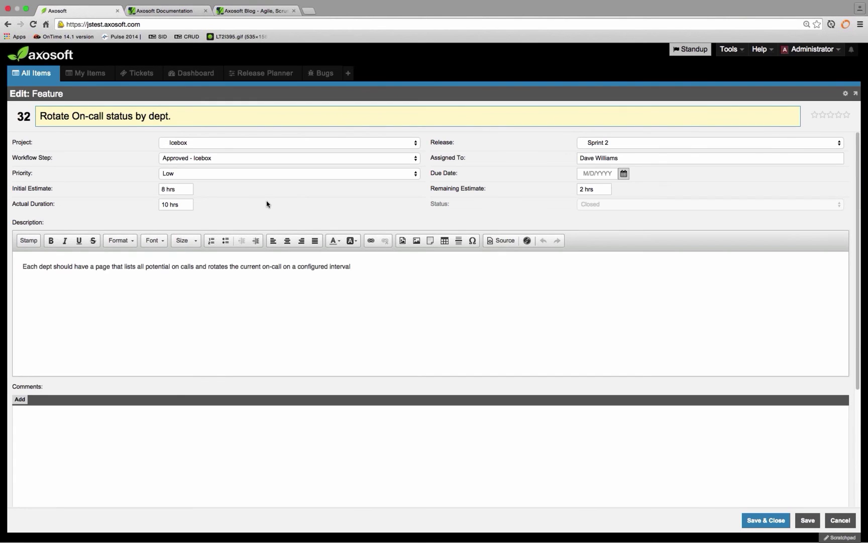
pyautogui.click(141, 191)
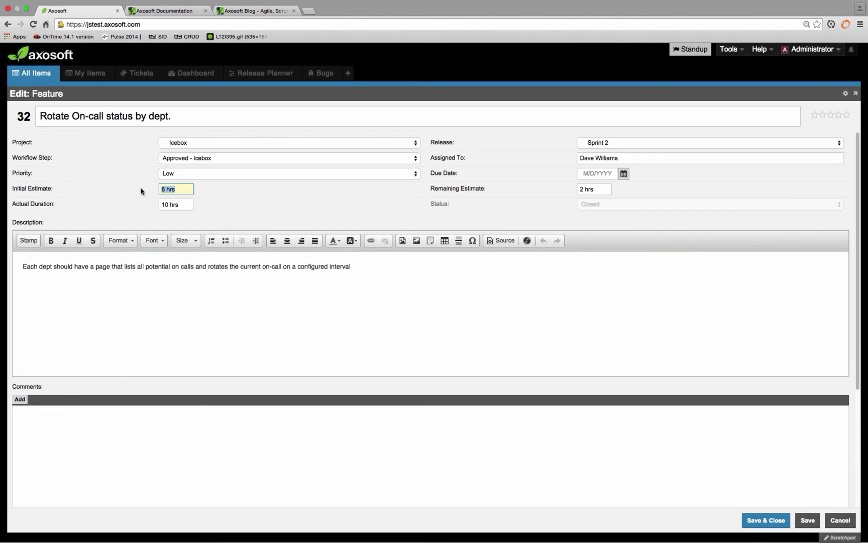
pyautogui.click(207, 196)
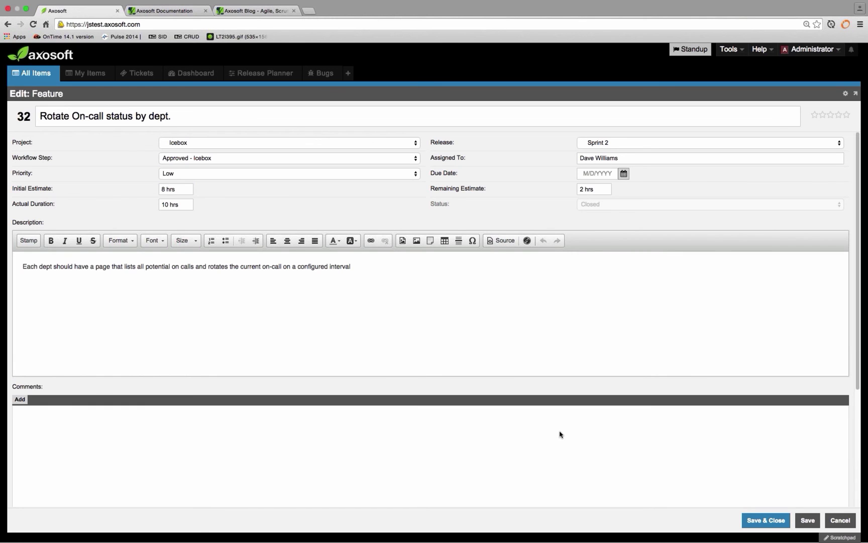
pyautogui.click(837, 523)
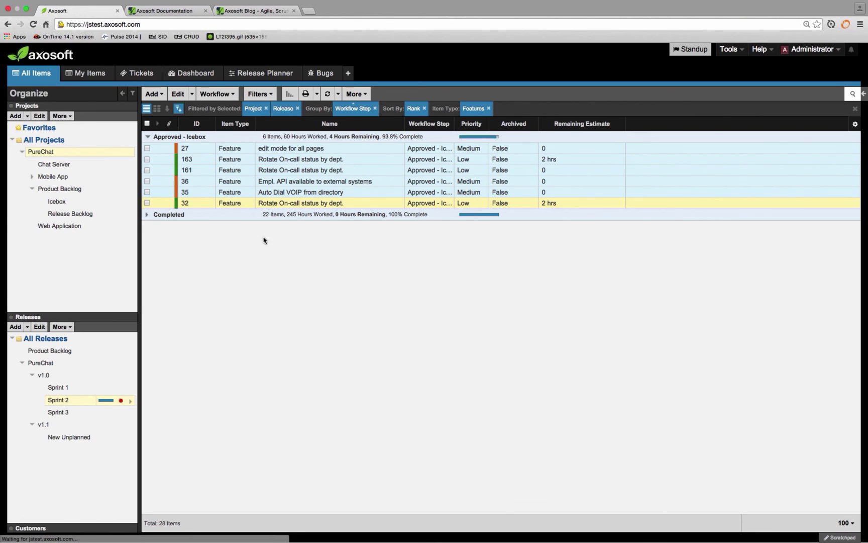
# Open duplicate feature 163, compare its initial and remaining estimates, and close it without saving
pyautogui.doubleClick(195, 162)
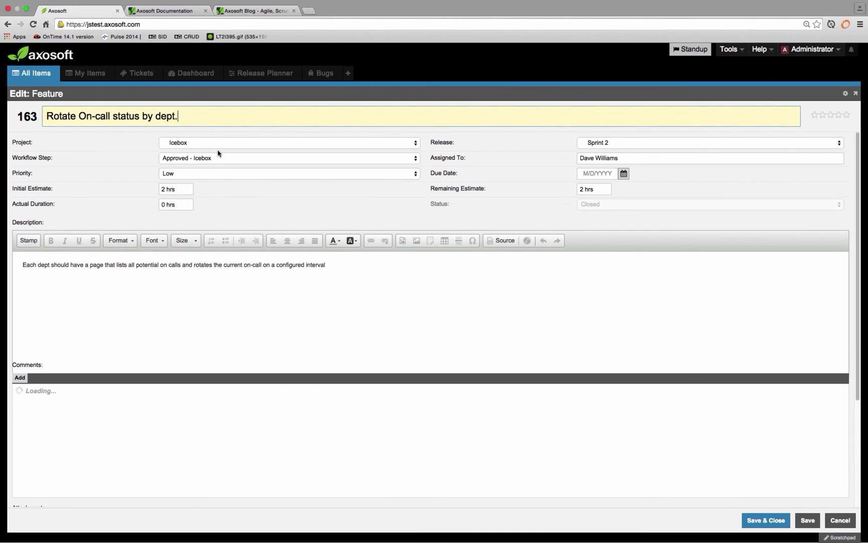
pyautogui.click(160, 189)
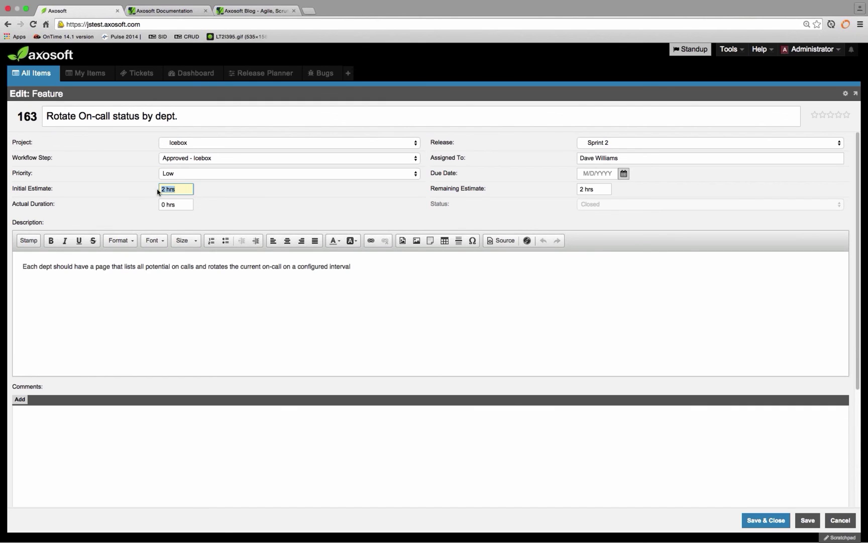
pyautogui.click(598, 189)
pyautogui.moveTo(598, 189); pyautogui.dragTo(261, 197)
pyautogui.moveTo(161, 189); pyautogui.dragTo(233, 211)
pyautogui.click(840, 520)
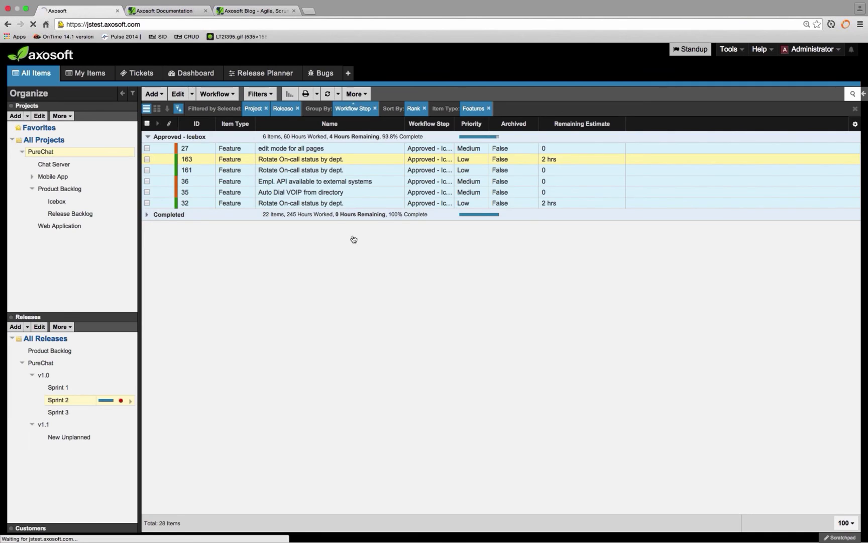
# Show the details of feature 32 and move its Related Items into an enlarged area below the item list
pyautogui.click(357, 204)
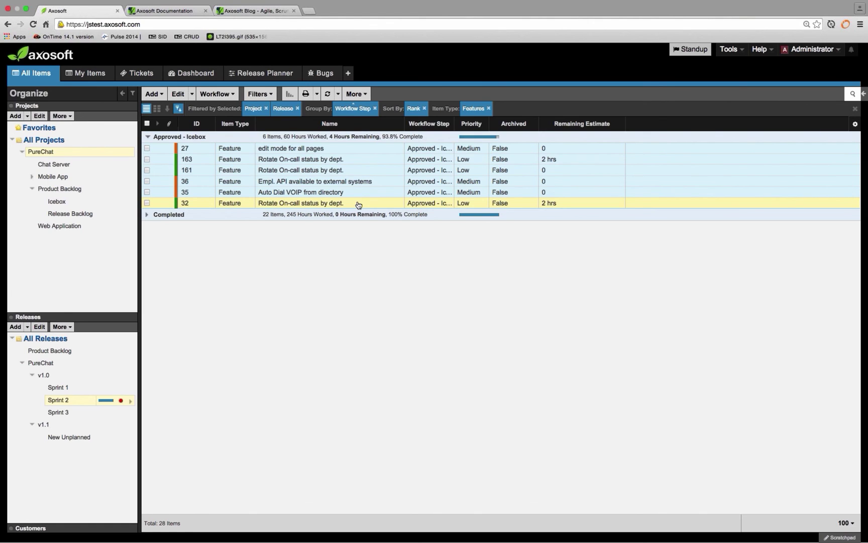
pyautogui.click(863, 95)
pyautogui.click(857, 95)
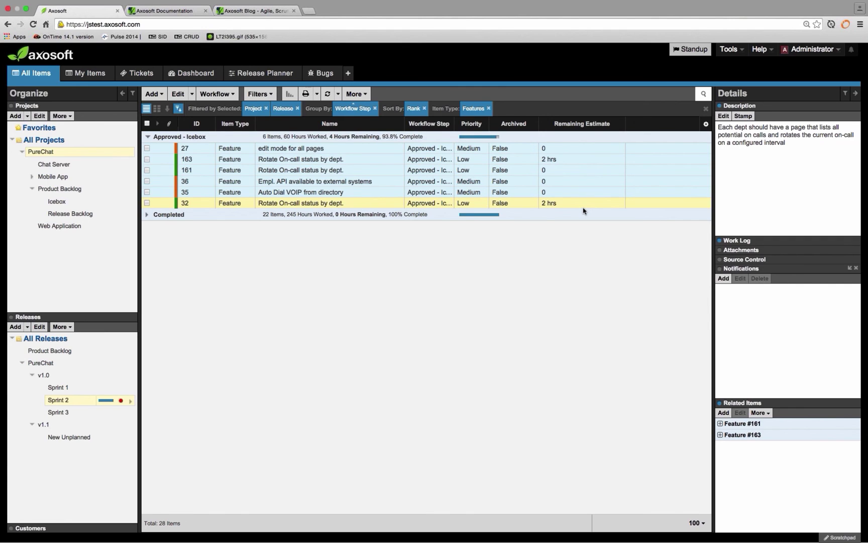
pyautogui.click(850, 403)
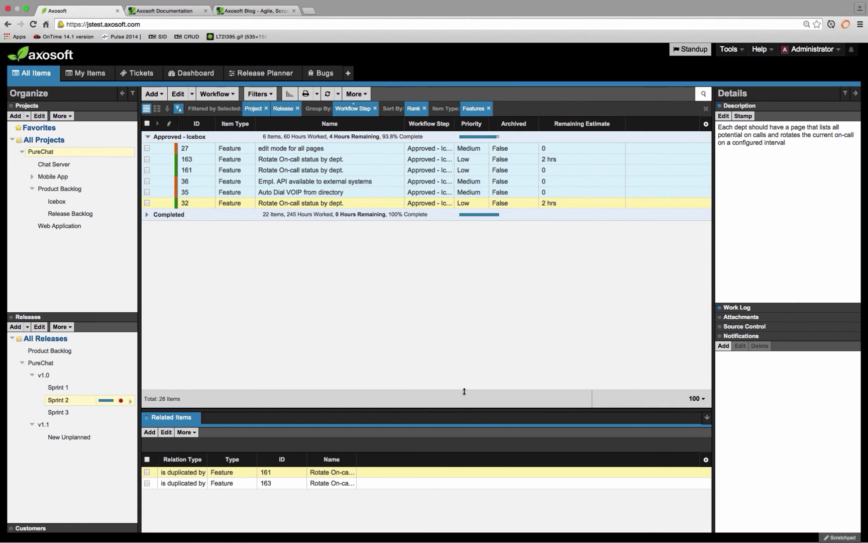
pyautogui.moveTo(463, 409); pyautogui.dragTo(462, 370)
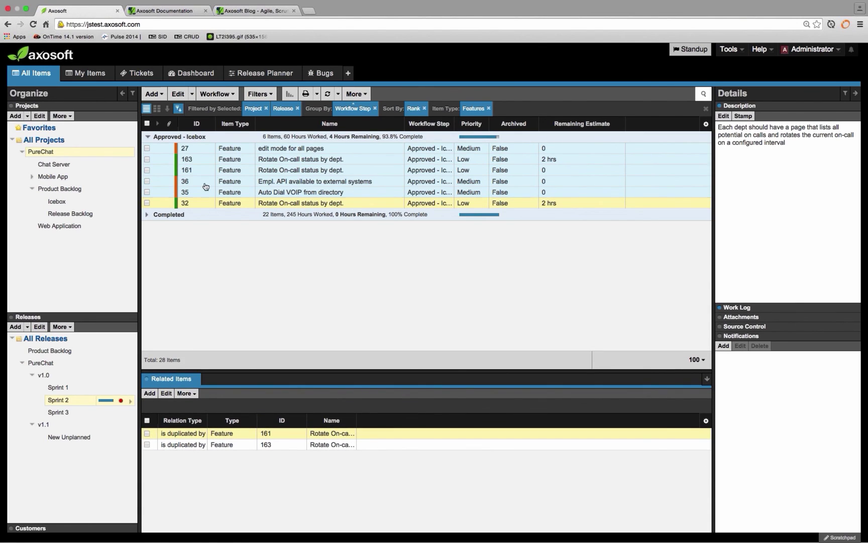
# View the related features 161 and 163 to check their estimates and return to the item list
pyautogui.doubleClick(283, 439)
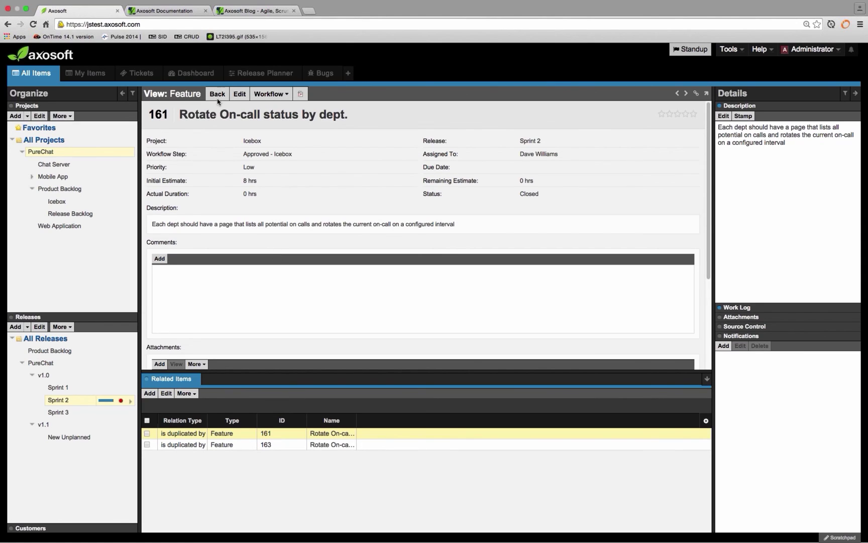
pyautogui.doubleClick(270, 445)
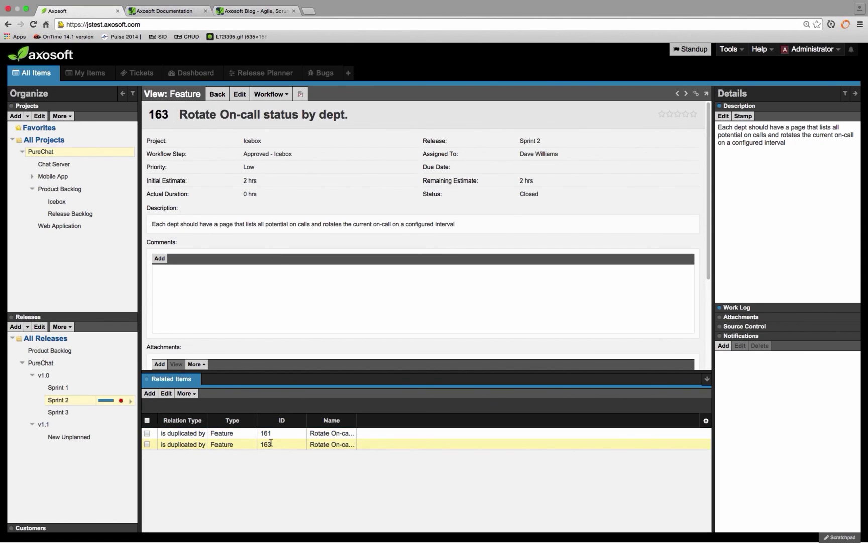
pyautogui.click(218, 94)
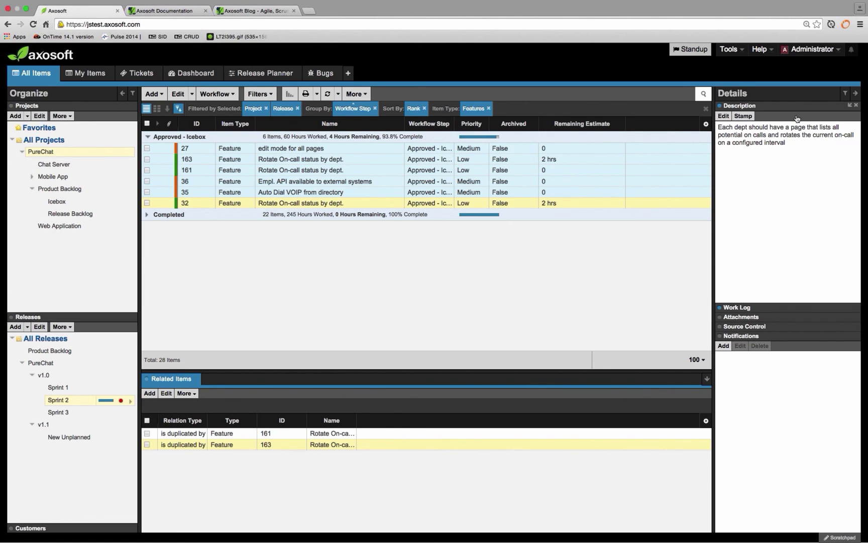
# Check which detail sections can be displayed, review the Details Panel options in the system settings, and close them without changes
pyautogui.click(844, 95)
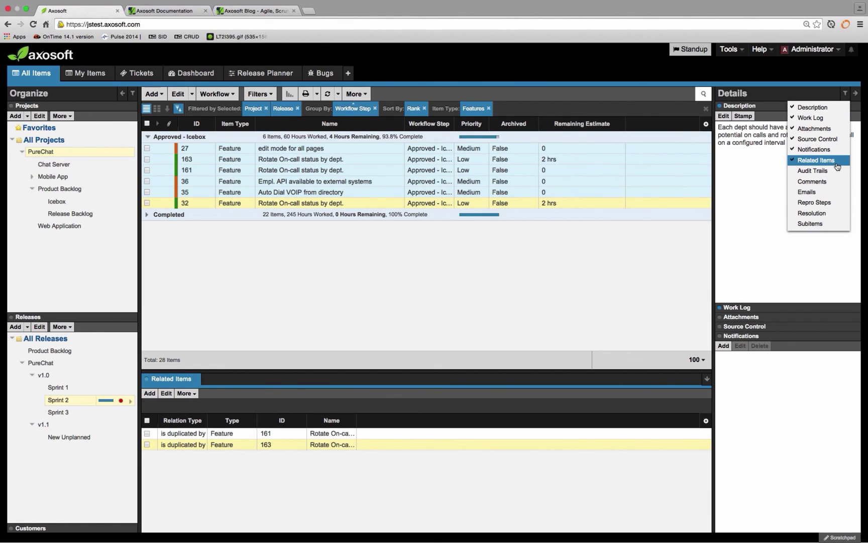
pyautogui.click(739, 62)
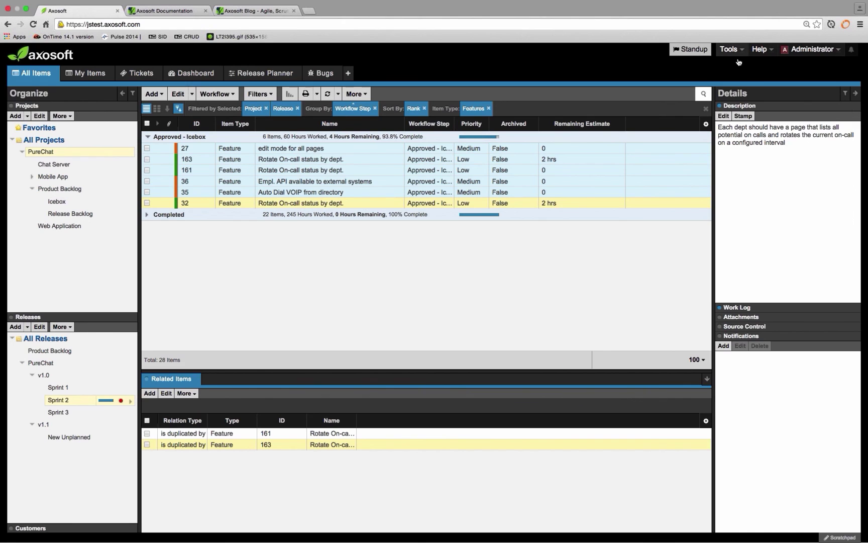
pyautogui.moveTo(739, 61)
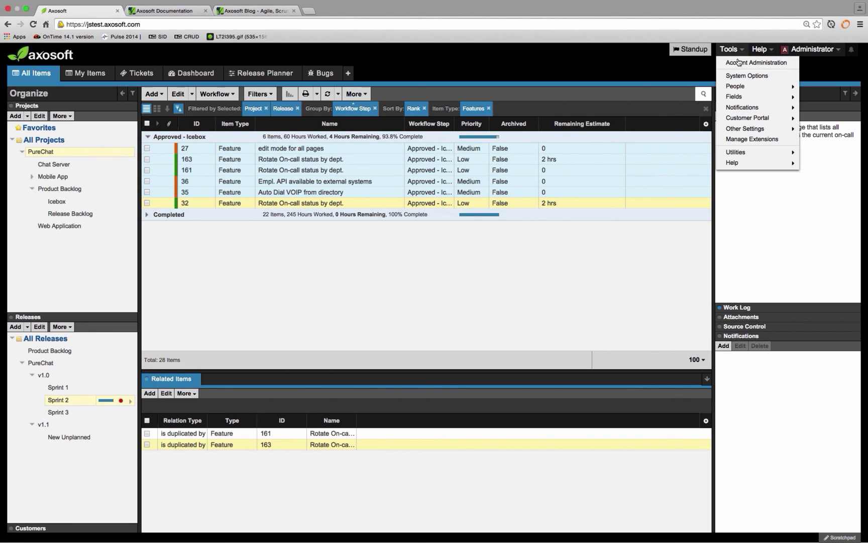
pyautogui.click(752, 81)
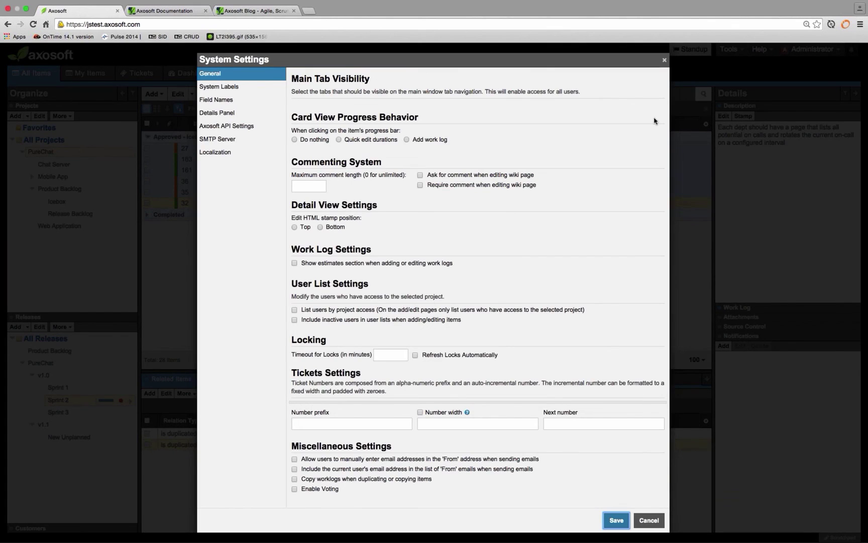
pyautogui.click(219, 87)
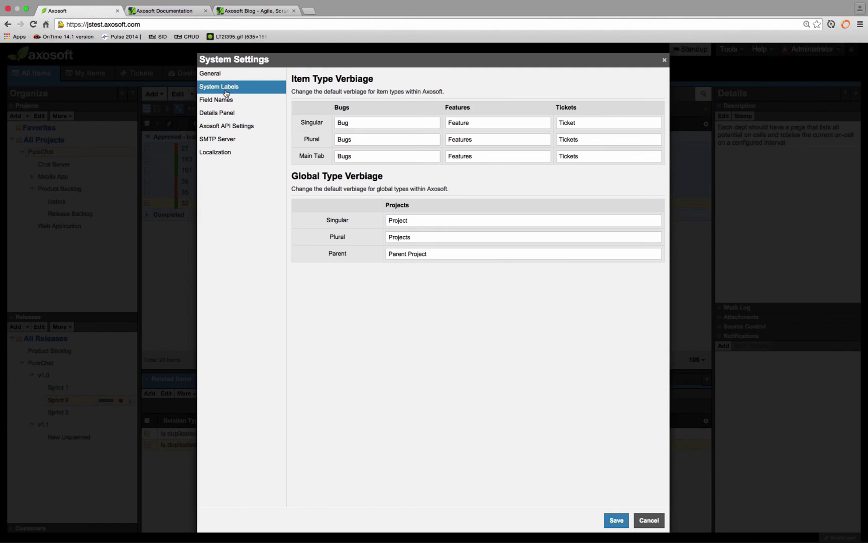
pyautogui.click(229, 113)
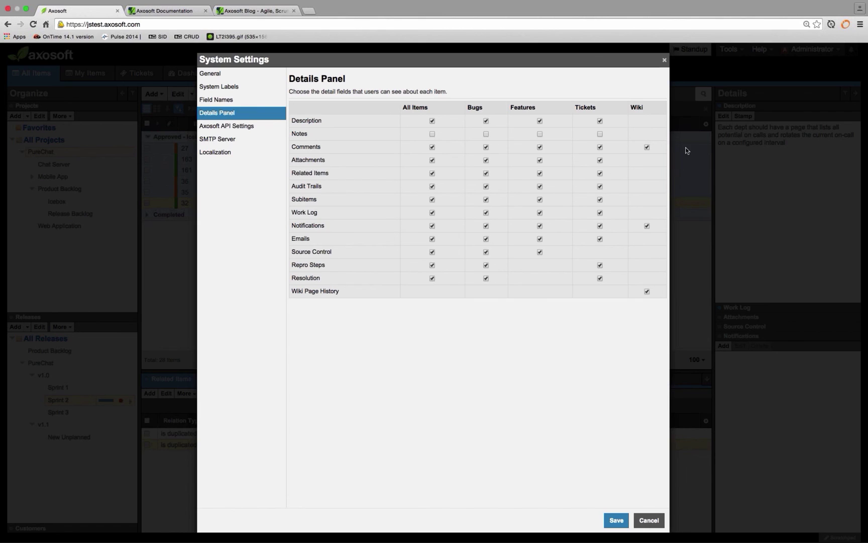
pyautogui.click(665, 60)
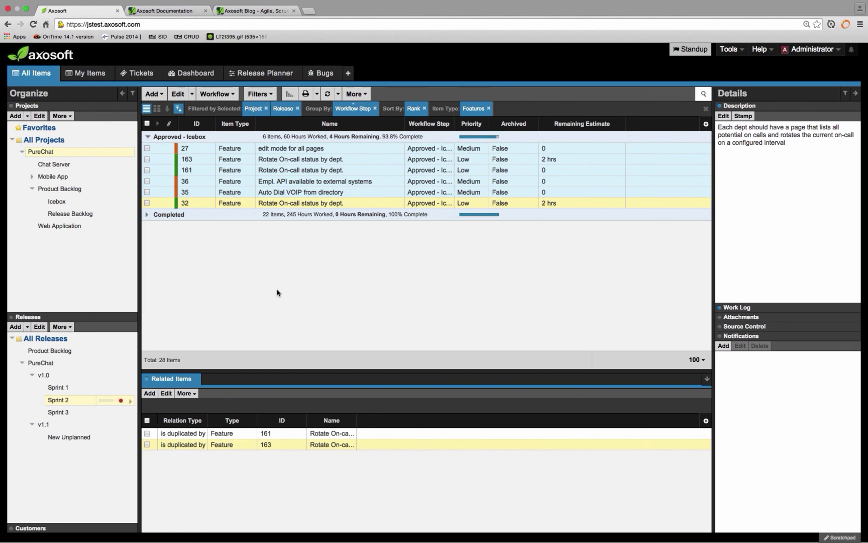
# Review Sprint 3 in the Release Planner, show the Burndown best practices slide, and return to the All Items list
pyautogui.click(267, 77)
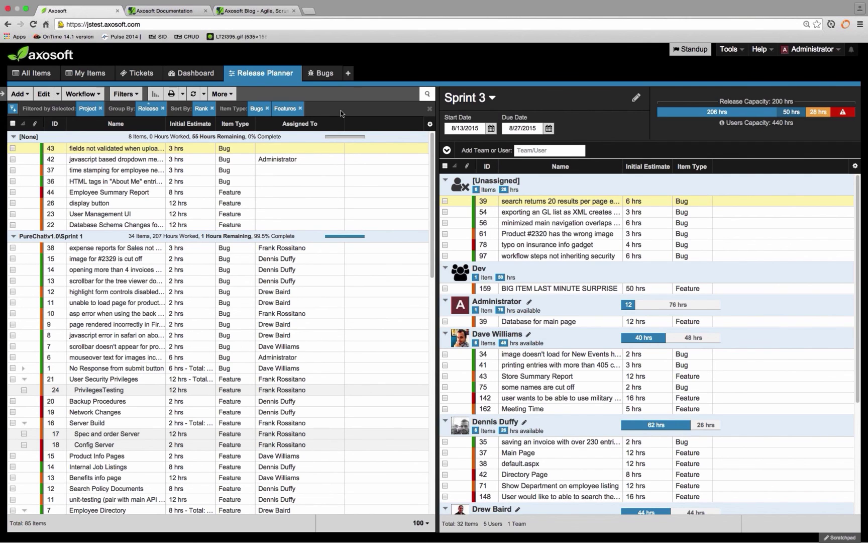
pyautogui.hotkey('ctrl', 'Left')
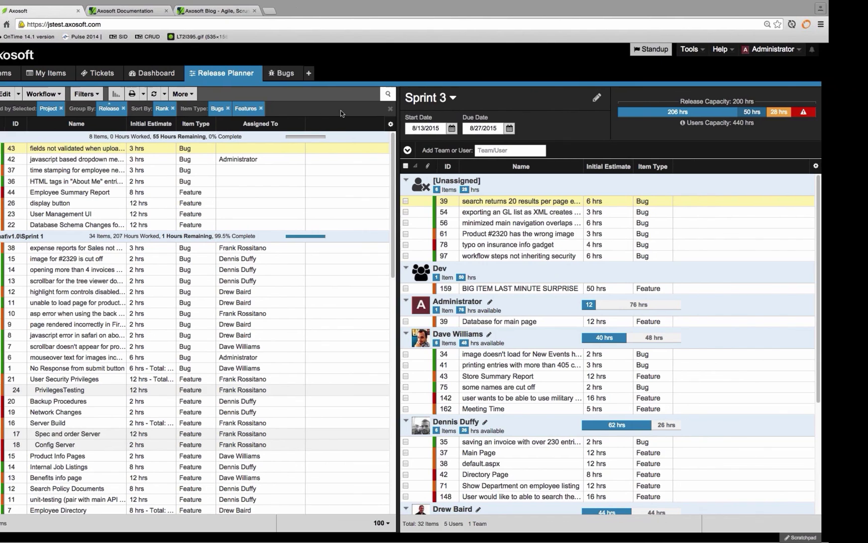
pyautogui.press('Right')
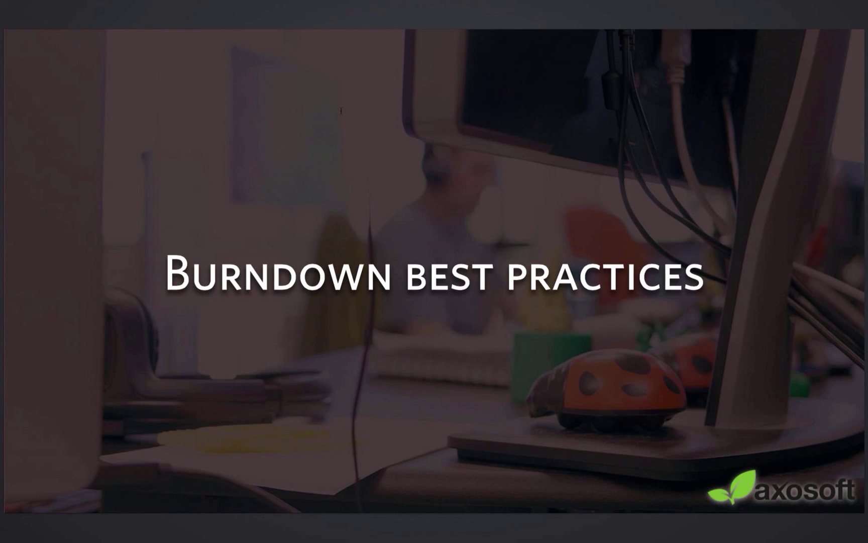
pyautogui.hotkey('ctrl', 'Right')
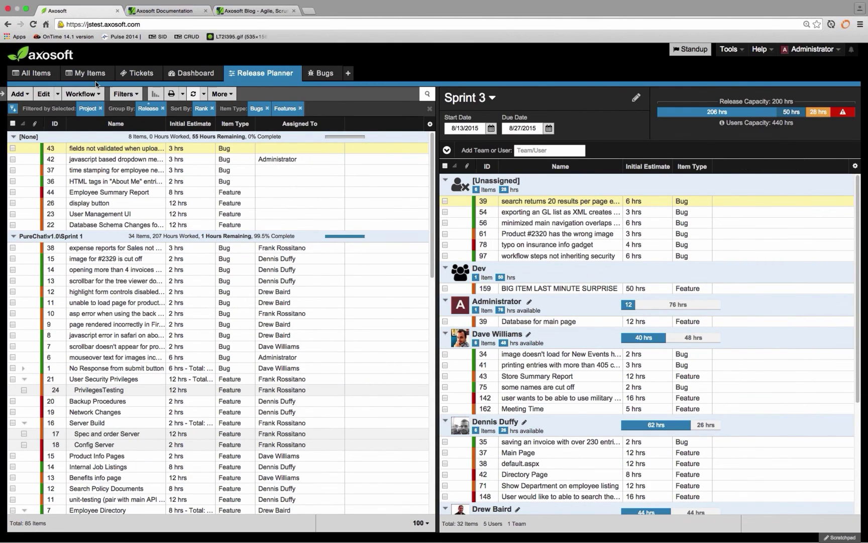
pyautogui.hotkey('ctrl', 'Left')
pyautogui.hotkey('ctrl', 'Right')
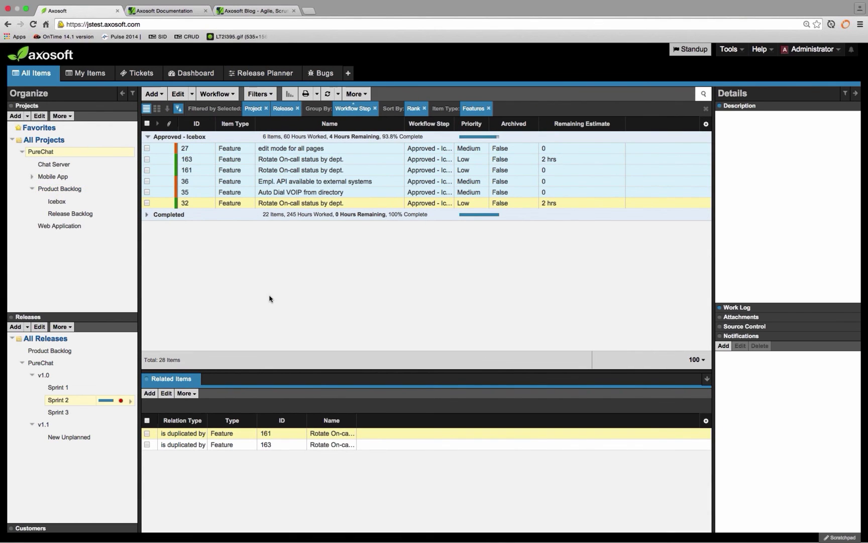
# Display the charts for Sprint 3 and set the Burndown chart's grouping to None
pyautogui.click(290, 94)
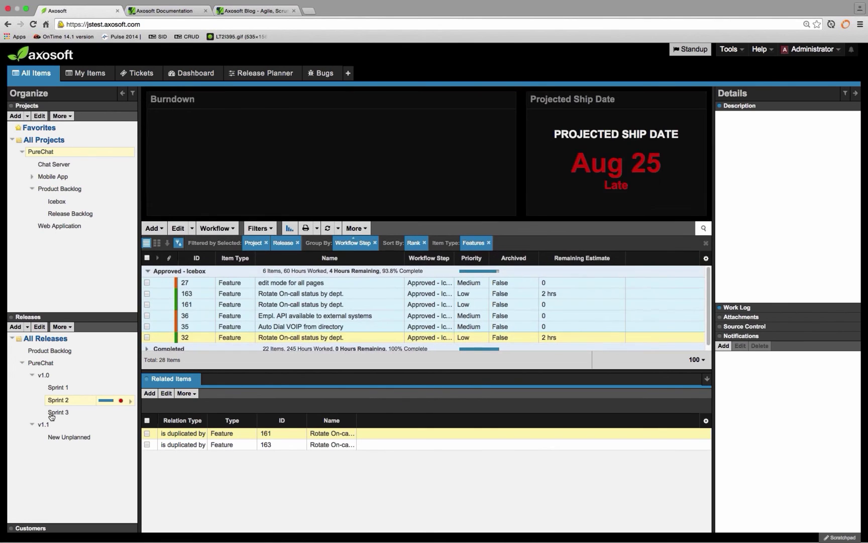
pyautogui.click(52, 414)
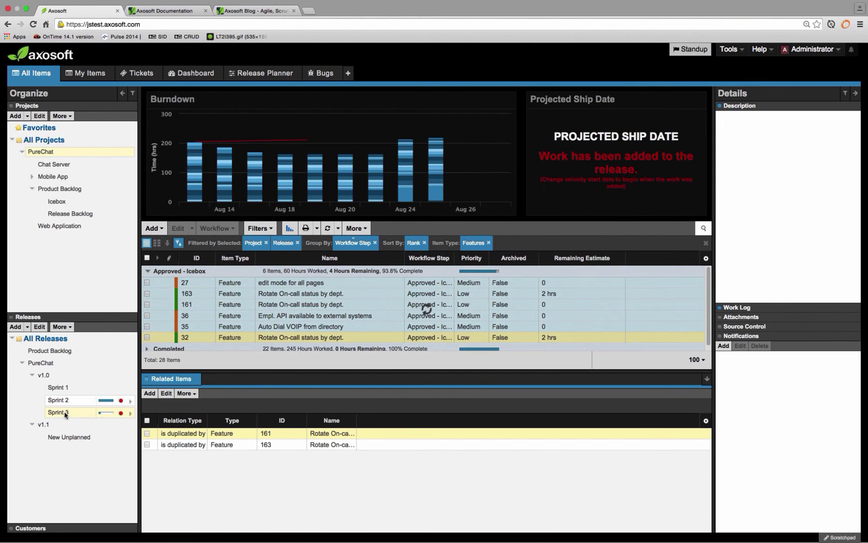
pyautogui.click(500, 102)
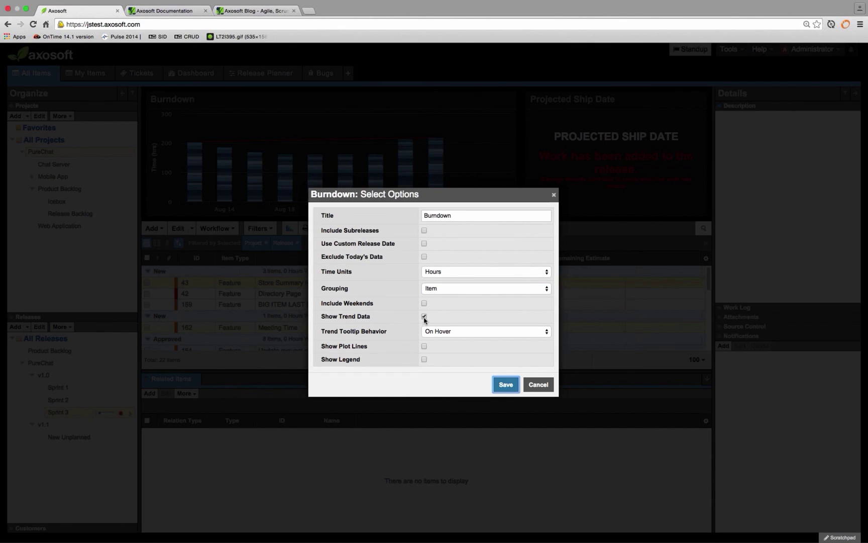
pyautogui.click(446, 289)
pyautogui.click(443, 277)
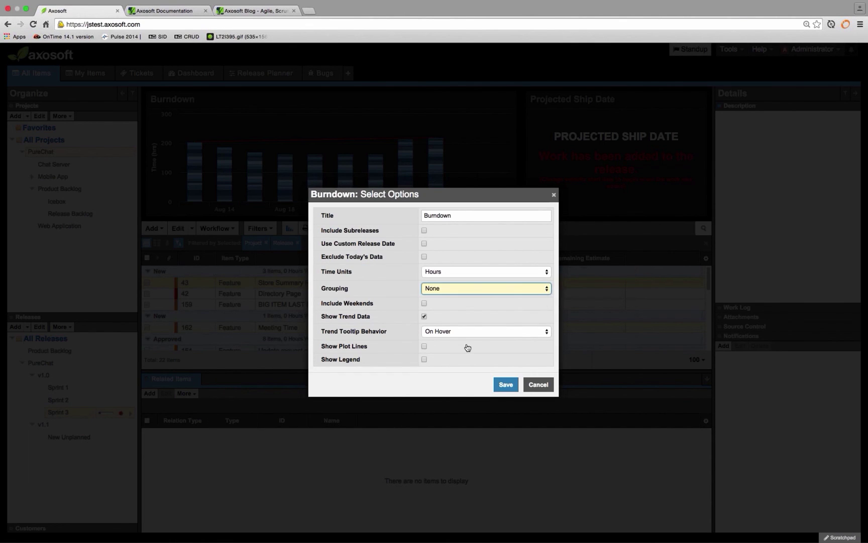
pyautogui.click(503, 385)
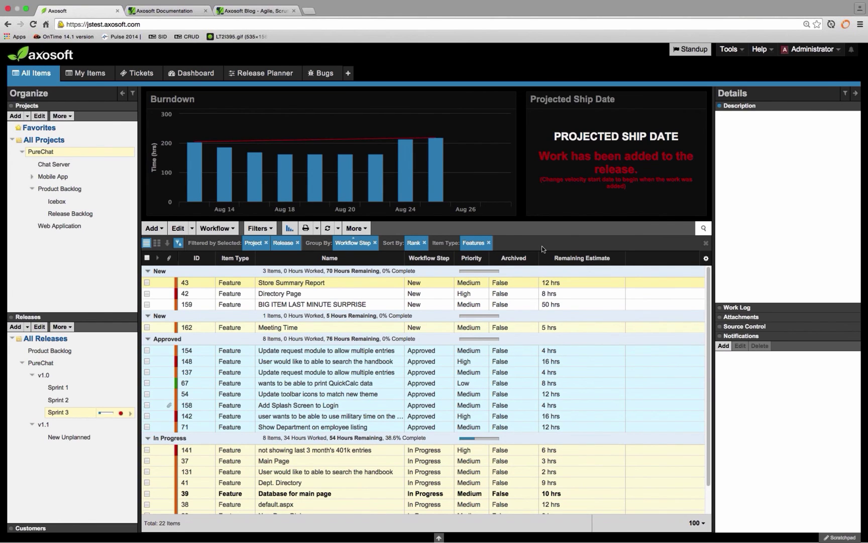
# Hide the item details to widen the charts, and examine the Projected Ship Date message and the latest Burndown bars
pyautogui.click(855, 93)
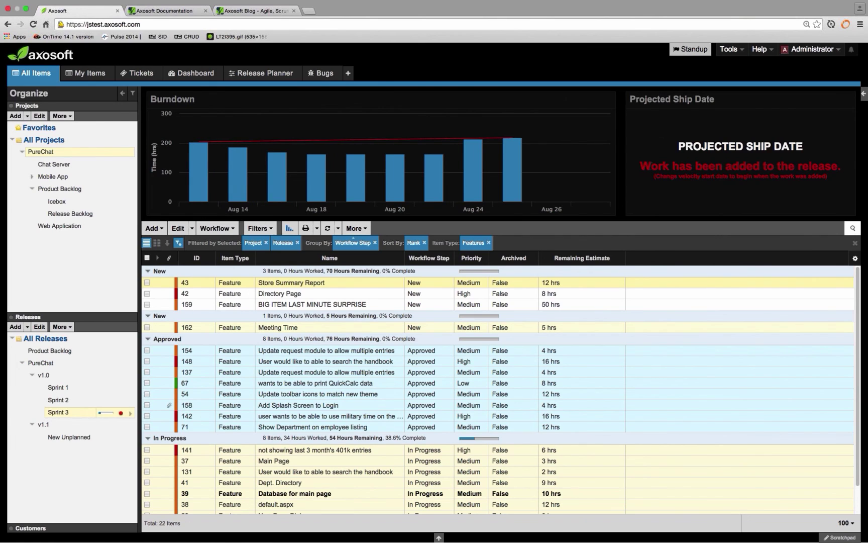
pyautogui.moveTo(639, 166); pyautogui.dragTo(830, 177)
pyautogui.click(828, 177)
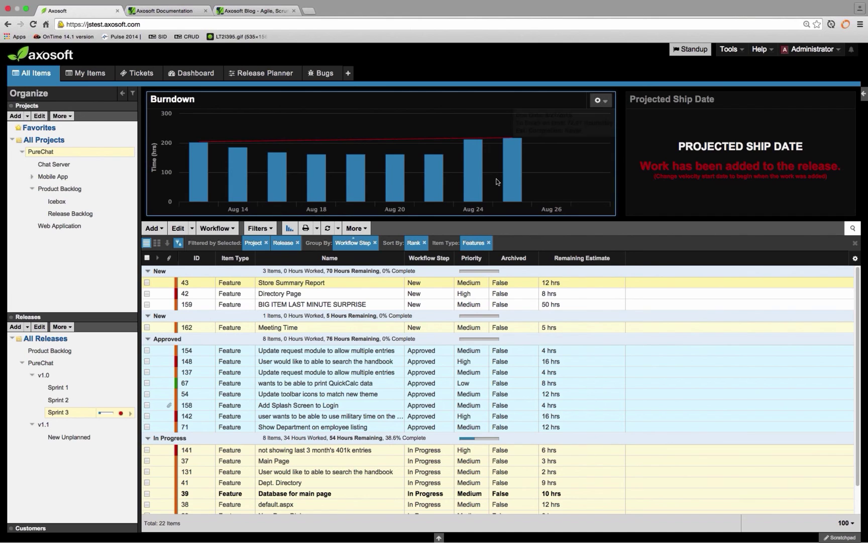
pyautogui.moveTo(500, 179)
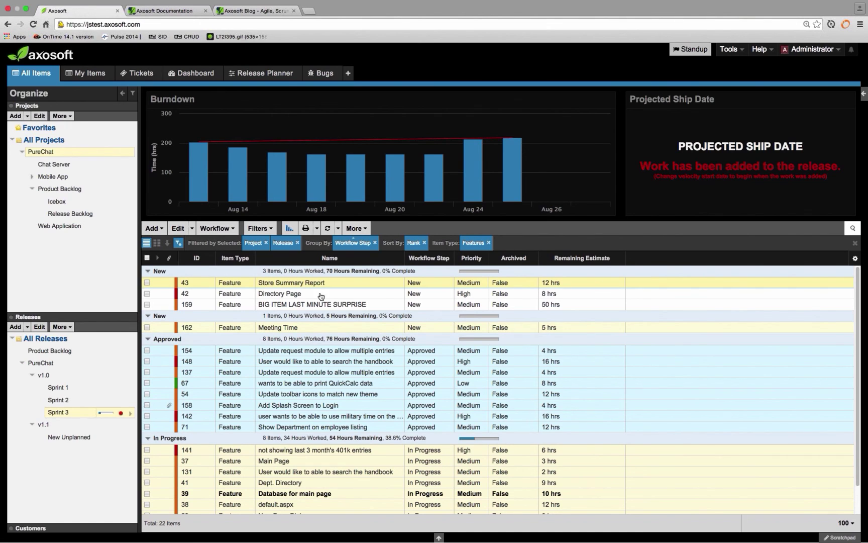
# Compare the New items' remaining estimates with the Burndown bars and Projected Ship Date, and select the BIG ITEM LAST MINUTE SURPRISE feature
pyautogui.moveTo(321, 296); pyautogui.dragTo(566, 291)
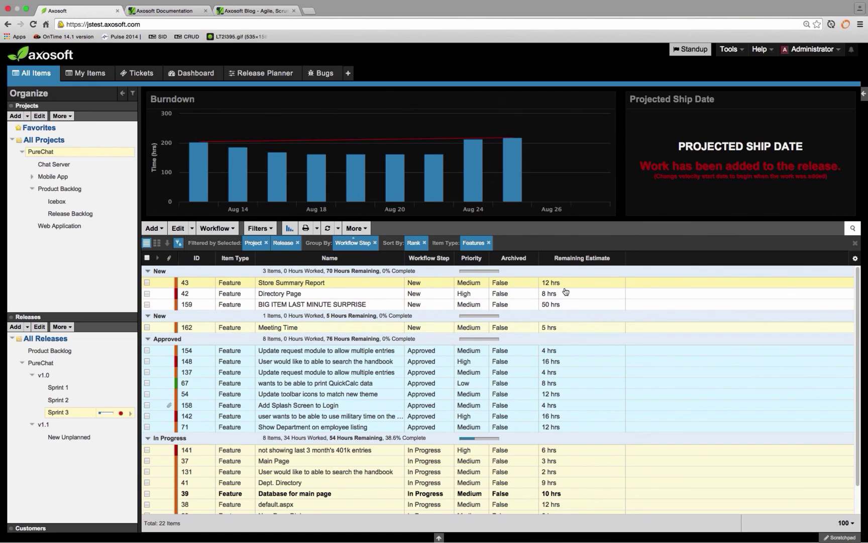
pyautogui.moveTo(554, 200)
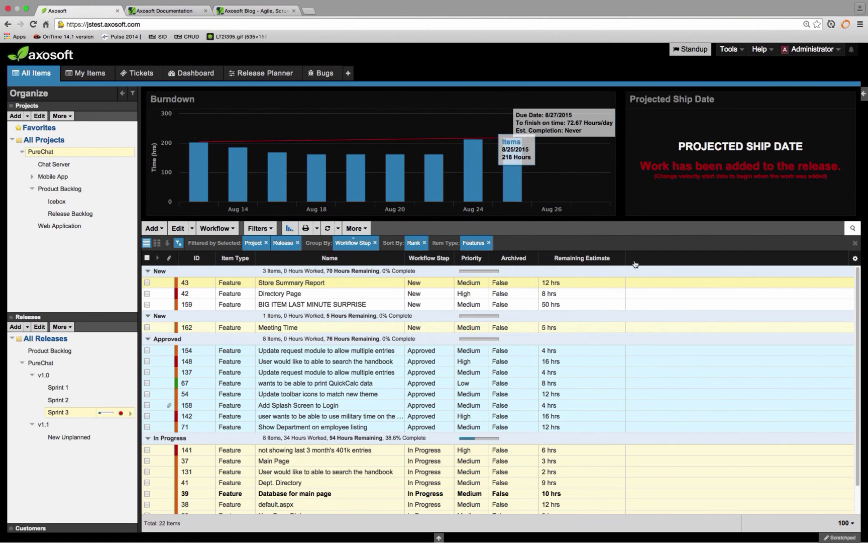
pyautogui.moveTo(568, 282); pyautogui.dragTo(528, 196)
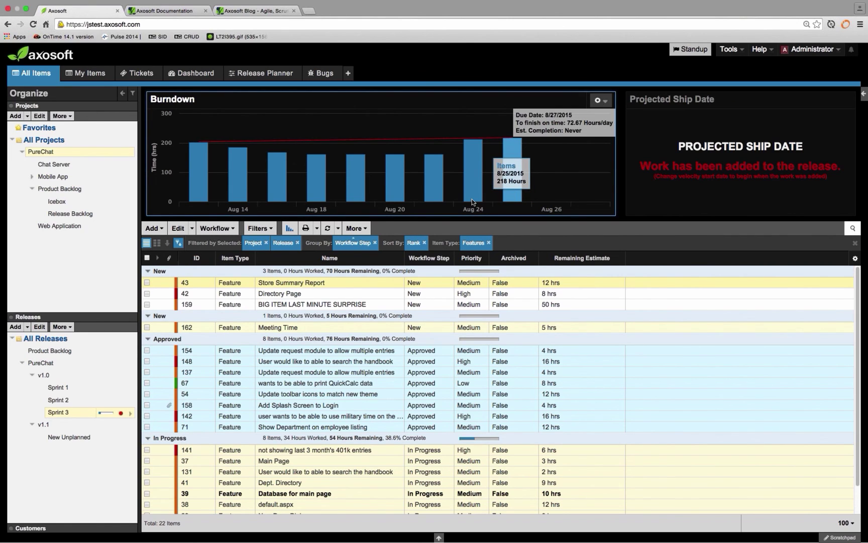
pyautogui.moveTo(197, 148)
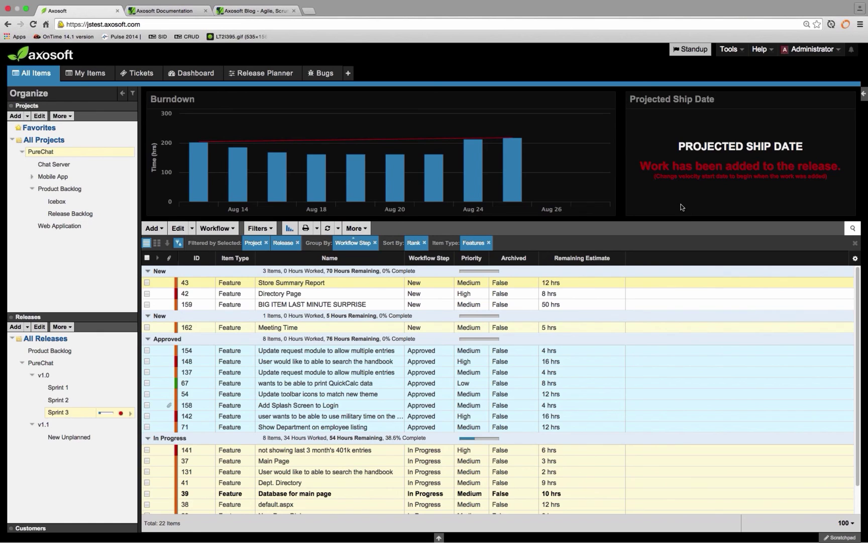
pyautogui.moveTo(681, 207)
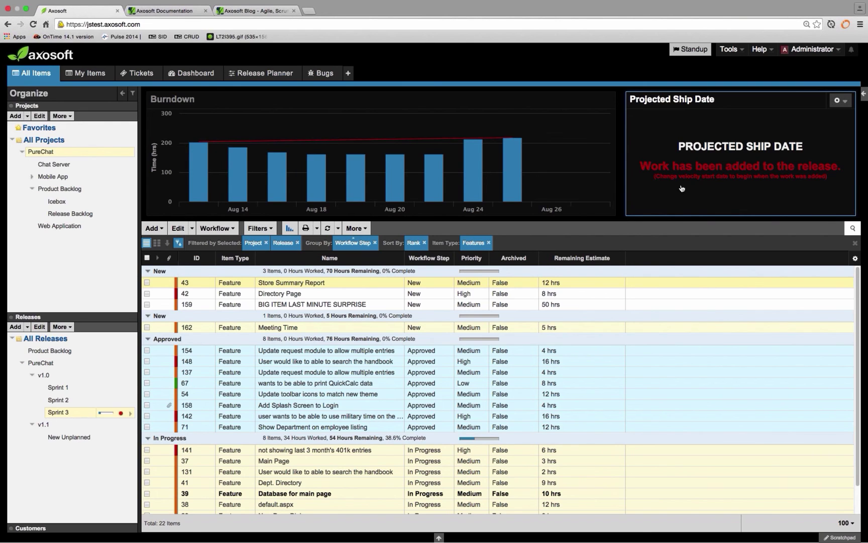
pyautogui.click(378, 306)
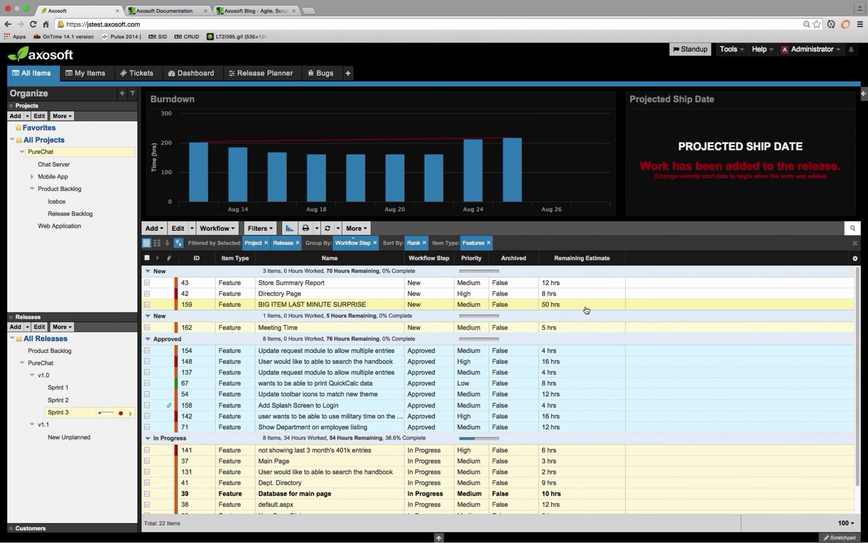
# Set the Burndown chart's grouping to Item and inspect the individual features within the daily bars
pyautogui.rightClick(601, 131)
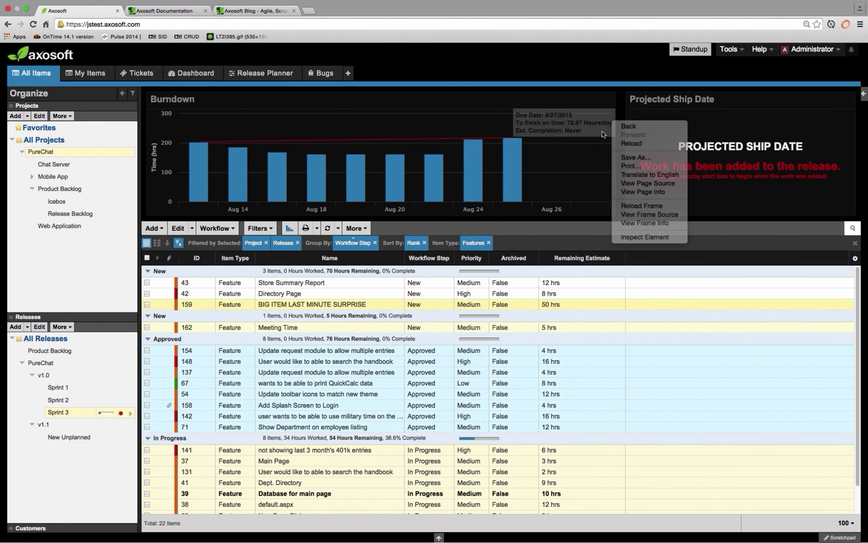
pyautogui.click(602, 131)
pyautogui.click(601, 100)
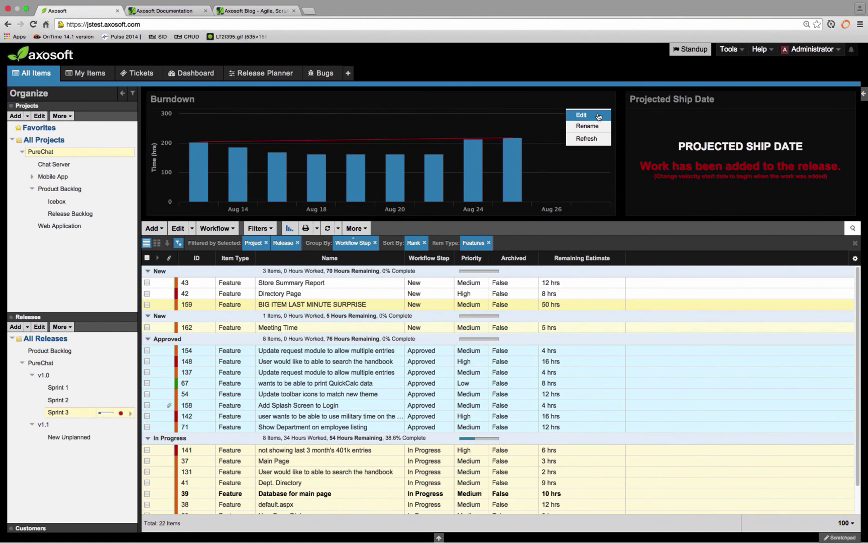
pyautogui.click(598, 115)
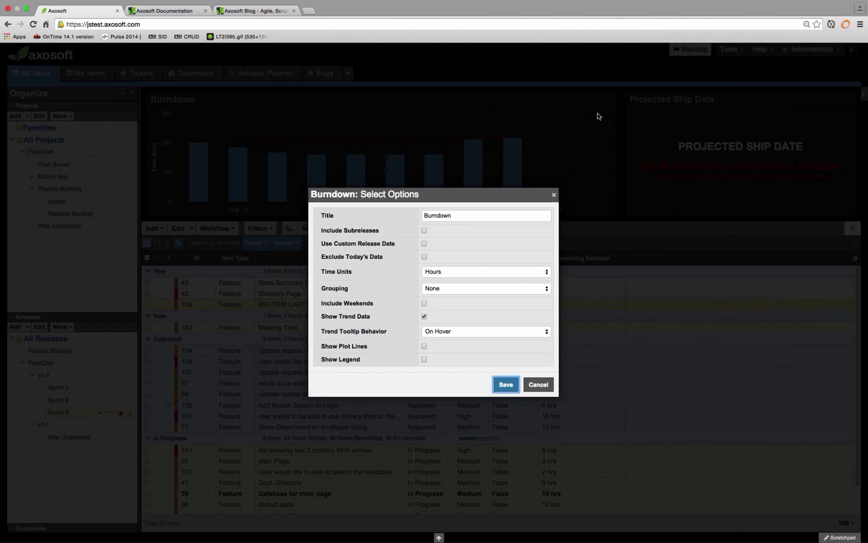
pyautogui.click(515, 290)
pyautogui.click(432, 296)
pyautogui.click(506, 385)
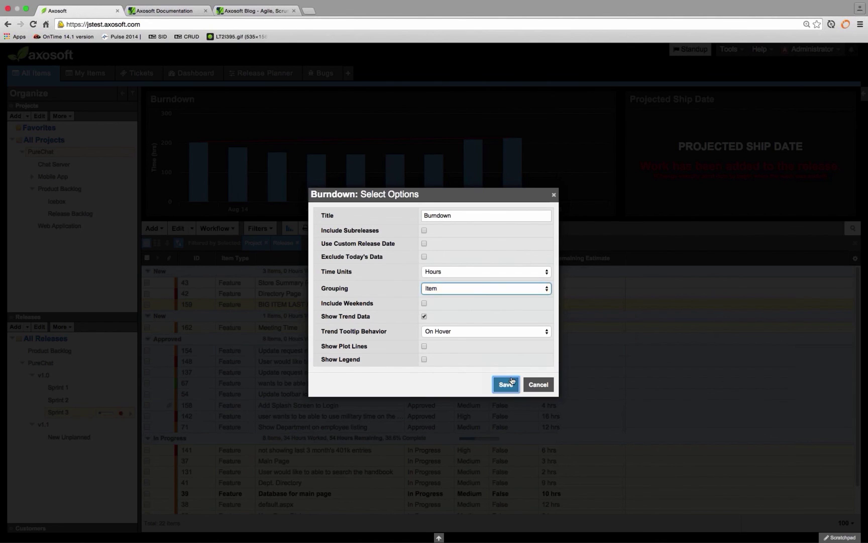
pyautogui.moveTo(434, 199)
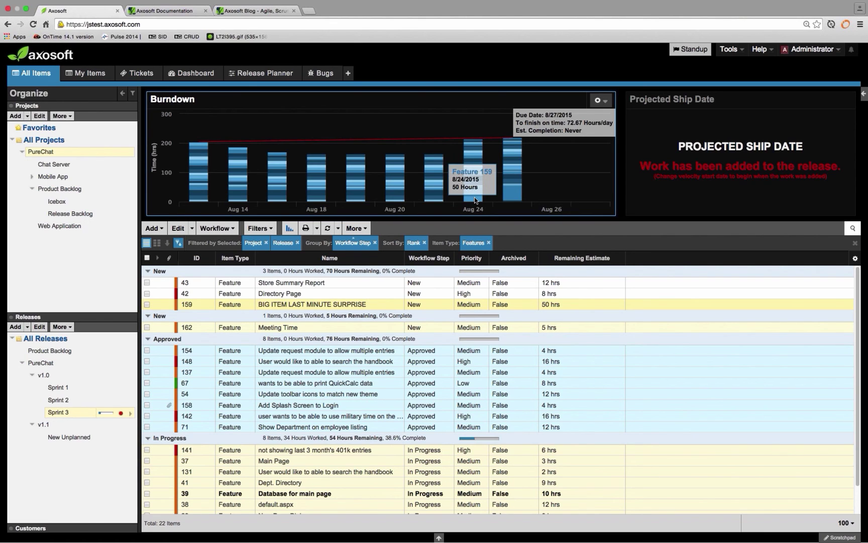
# Set the Burndown chart's grouping back to None and save the chart options
pyautogui.click(601, 100)
pyautogui.click(599, 117)
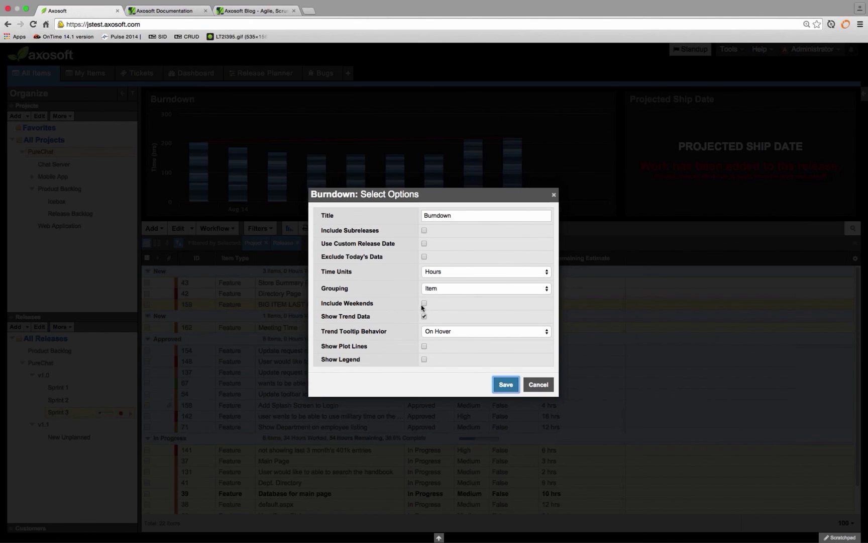
pyautogui.click(435, 289)
pyautogui.press('Return')
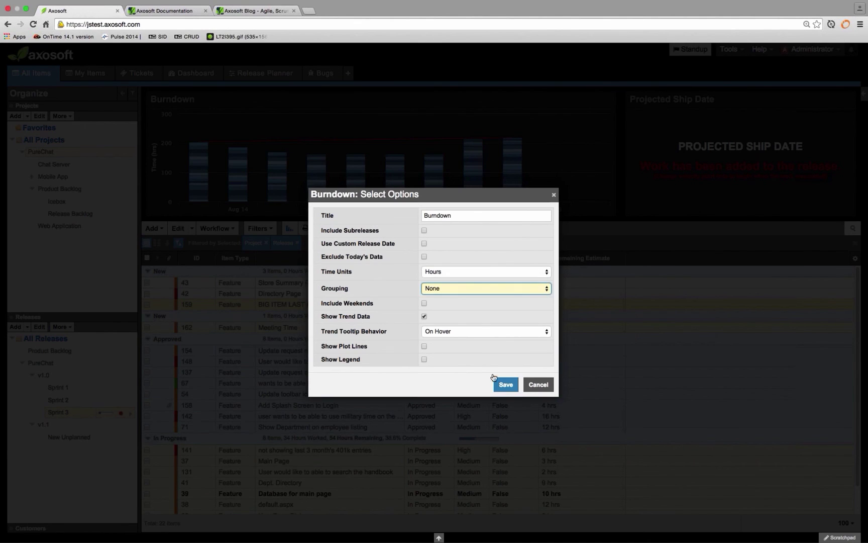
pyautogui.click(505, 385)
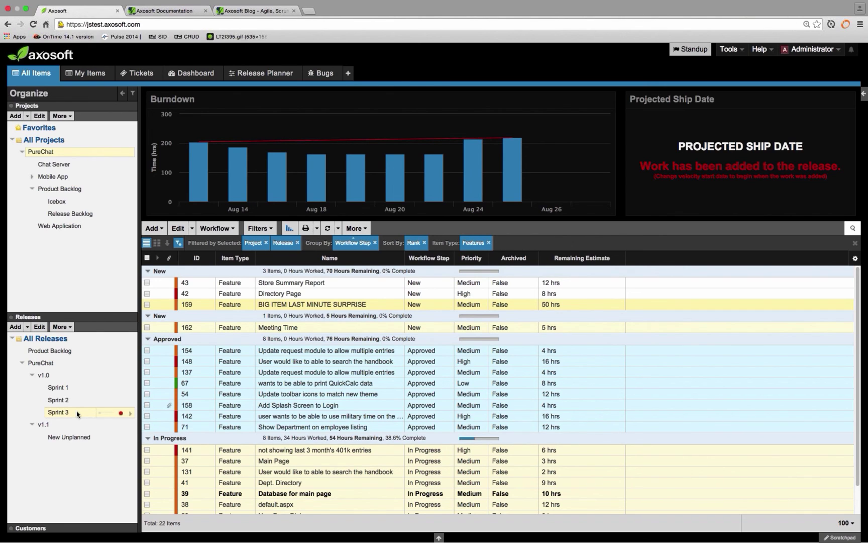
# Set Sprint 3's Velocity Start Date to 8/24/2015, save the release, and check the updated Burndown bars
pyautogui.click(39, 327)
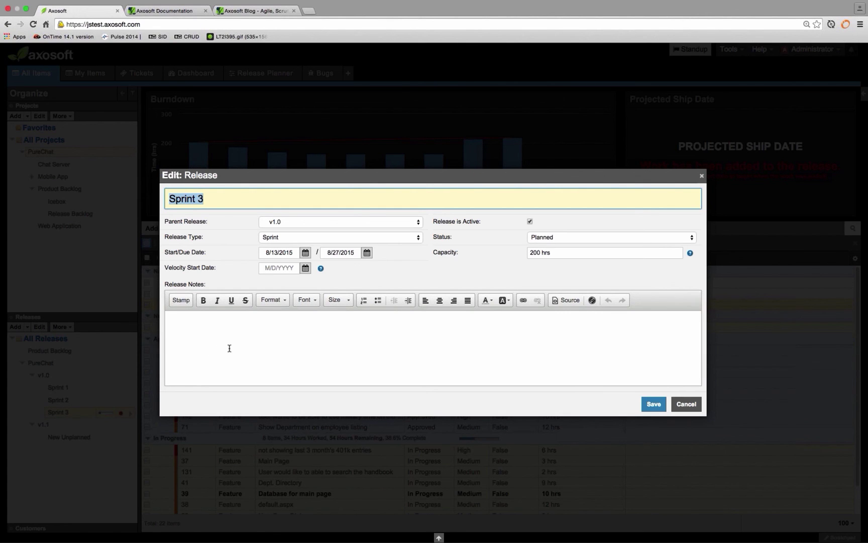
pyautogui.moveTo(171, 268); pyautogui.dragTo(216, 272)
pyautogui.click(313, 281)
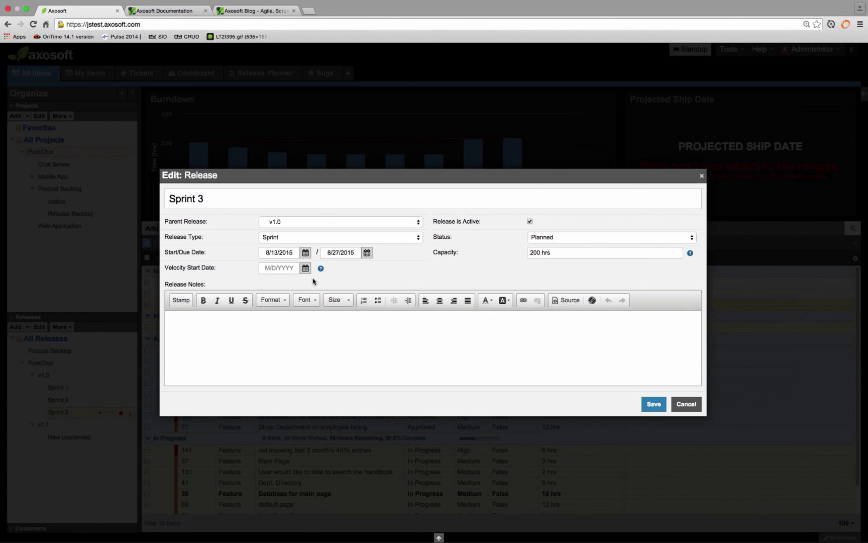
pyautogui.click(305, 268)
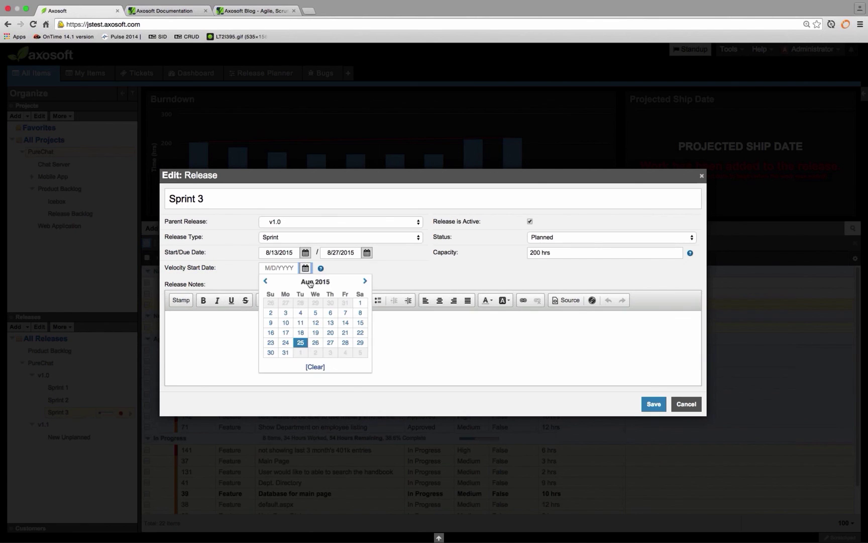
pyautogui.click(285, 344)
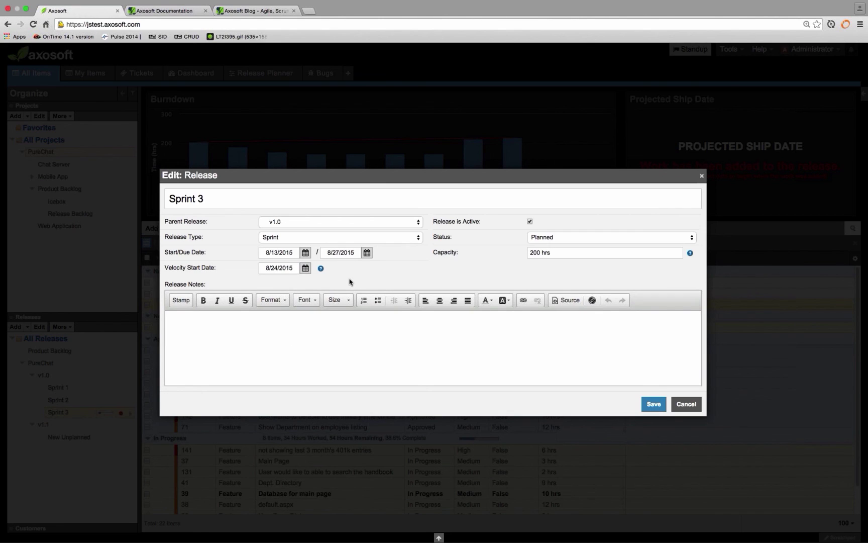
pyautogui.click(660, 405)
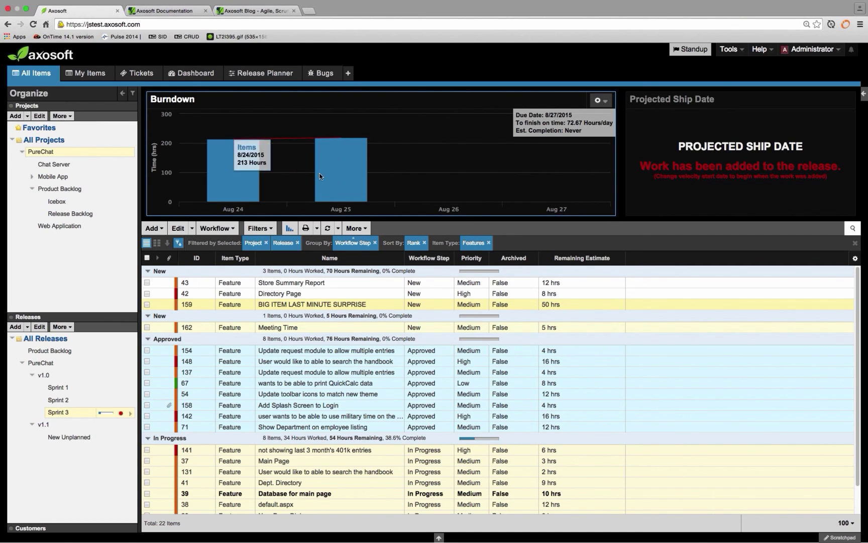
pyautogui.moveTo(340, 177)
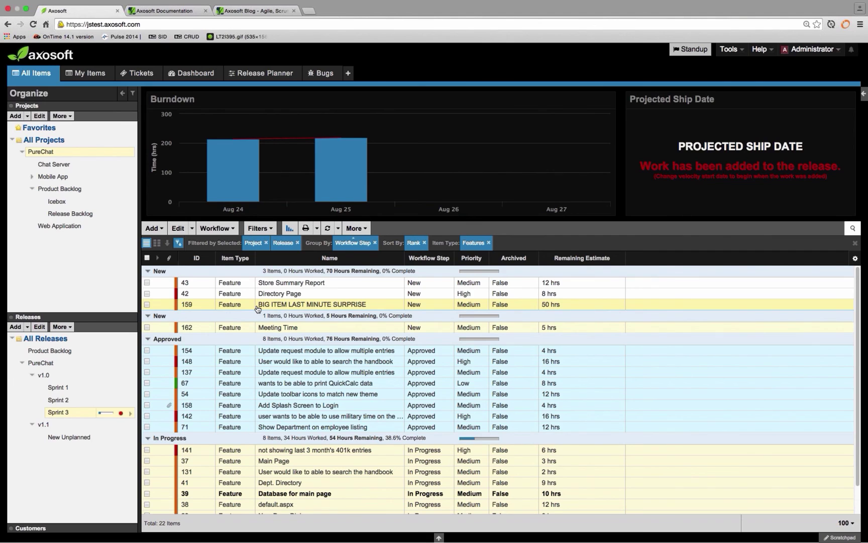
# Log 8 hrs of work on BIG ITEM LAST MINUTE SURPRISE with type [None], and check the updated Sprint 3 charts
pyautogui.hotkey('ctrl', 'shift', 'w')
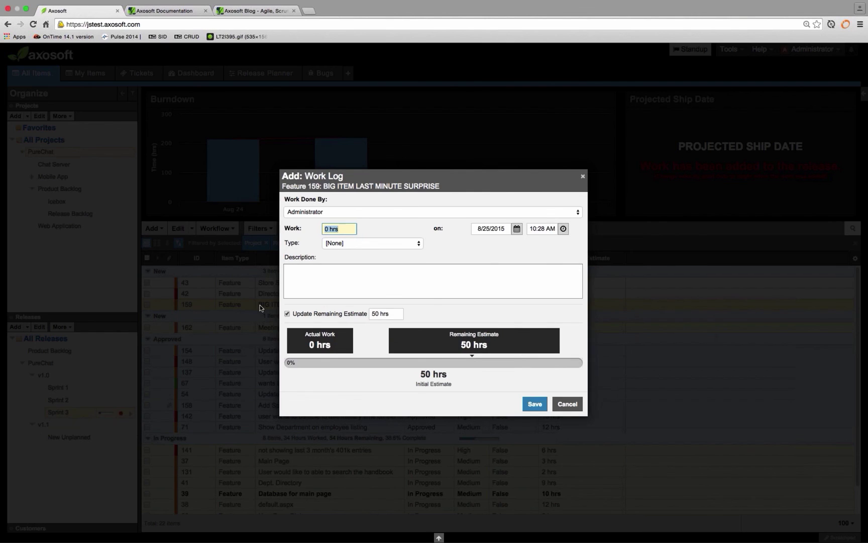
pyautogui.write('8')
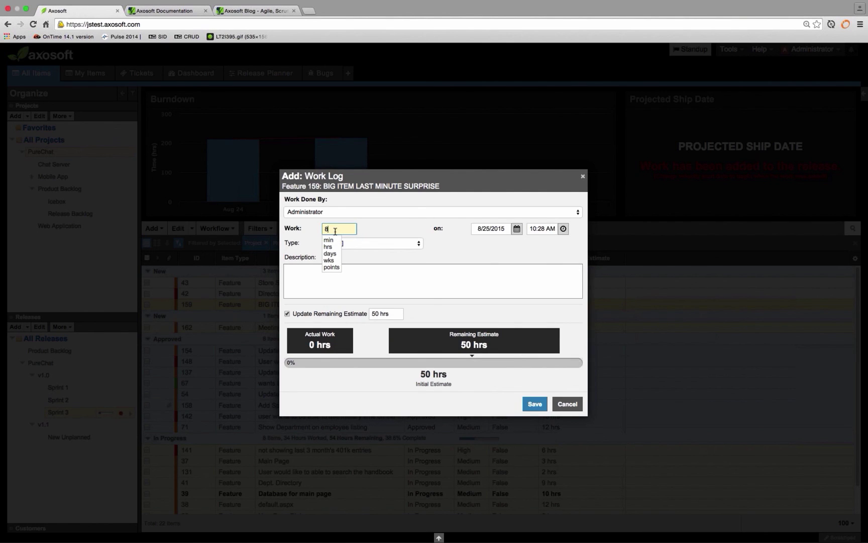
pyautogui.press('Tab')
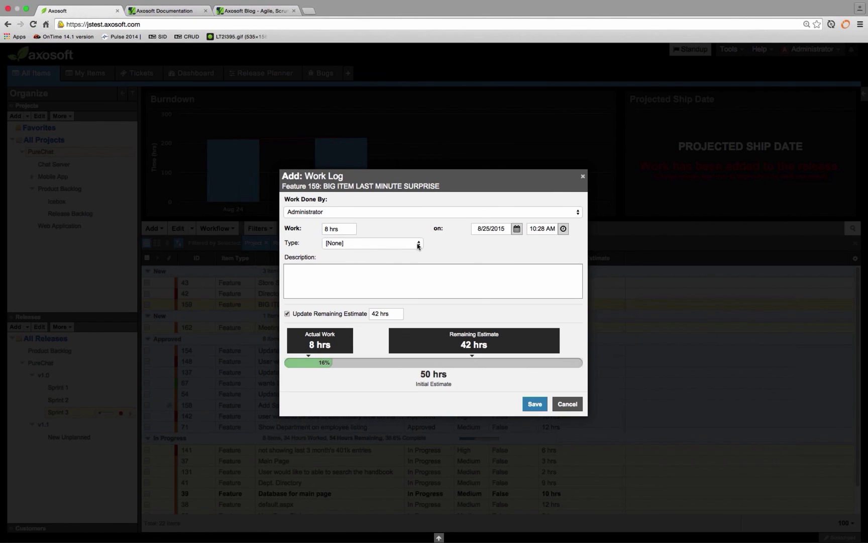
pyautogui.click(417, 243)
pyautogui.click(446, 248)
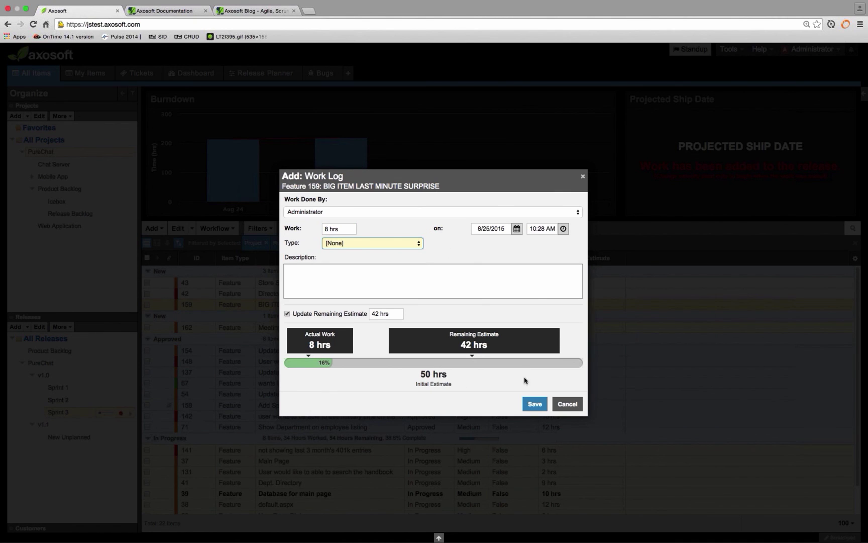
pyautogui.click(534, 403)
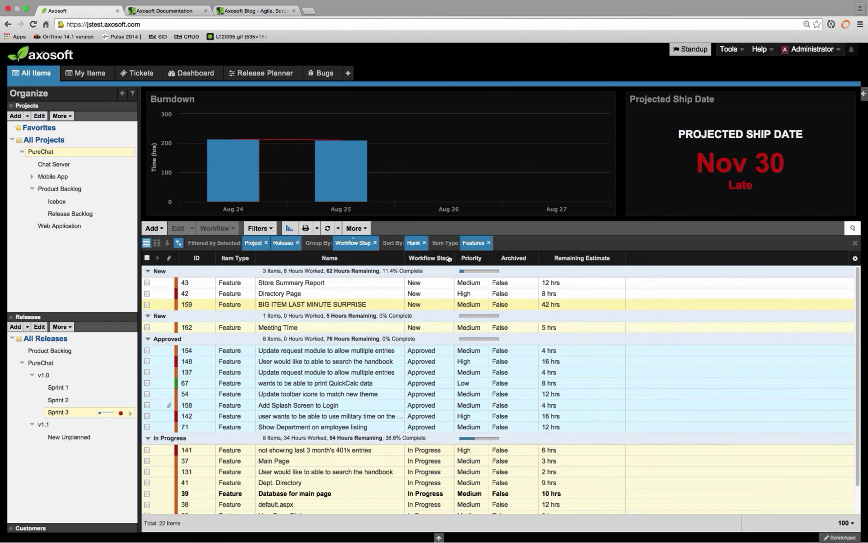
pyautogui.moveTo(375, 194)
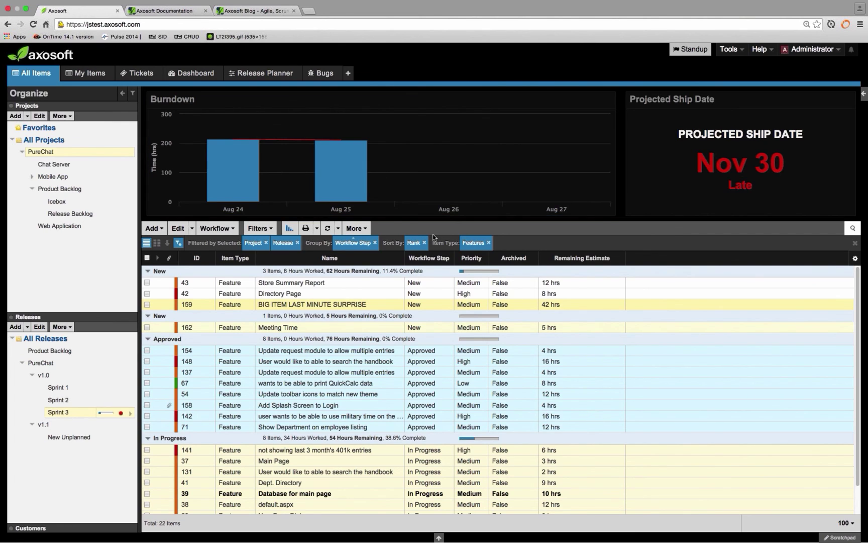
# Review the items, Burndown and Projected Ship Date of release v1.1 and its New Unplanned sub-release
pyautogui.click(59, 425)
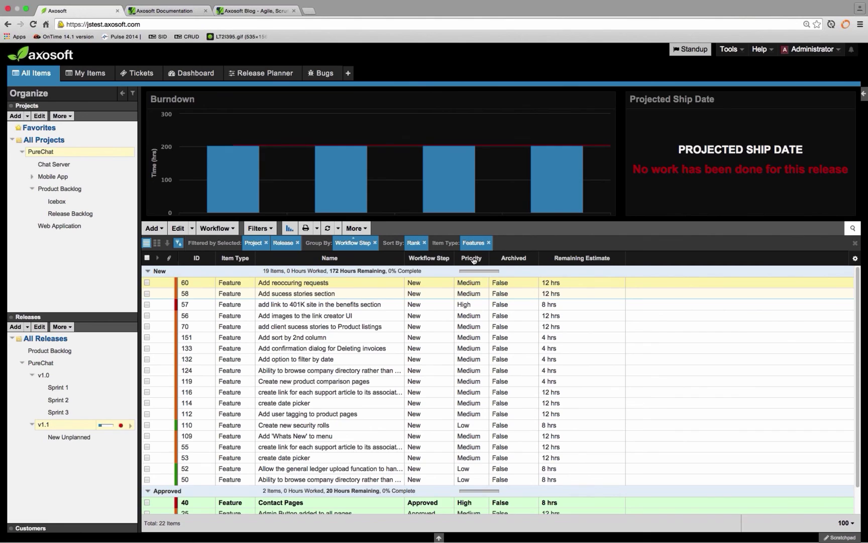
pyautogui.moveTo(543, 192)
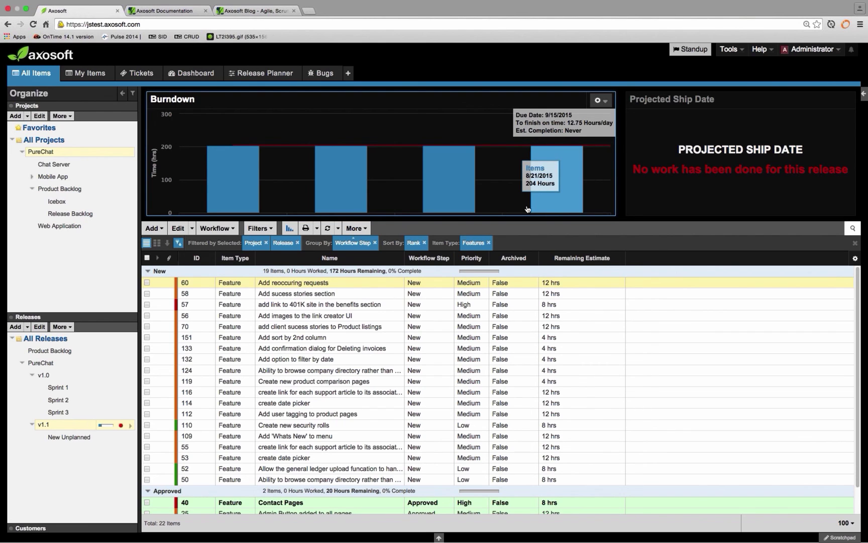
pyautogui.click(84, 438)
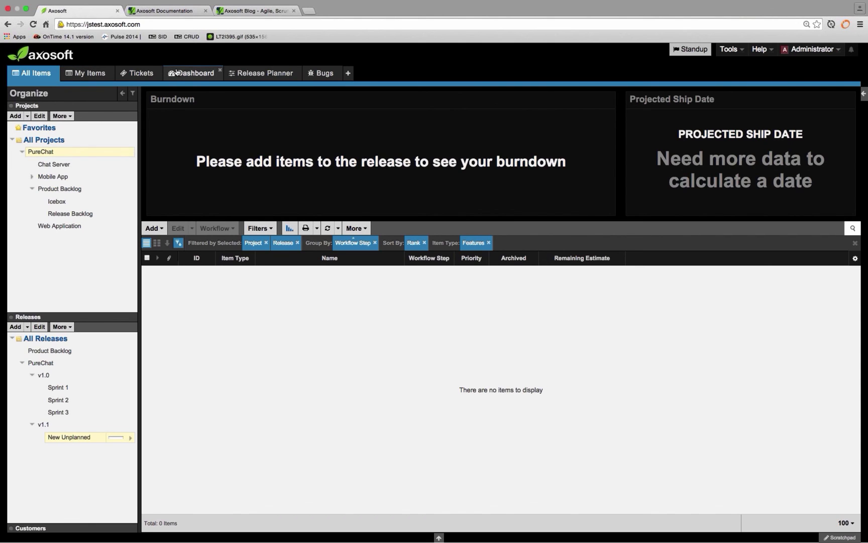
# Show the Current Sprint dashboard and read the daily values and trend details of its Burndown chart
pyautogui.click(191, 73)
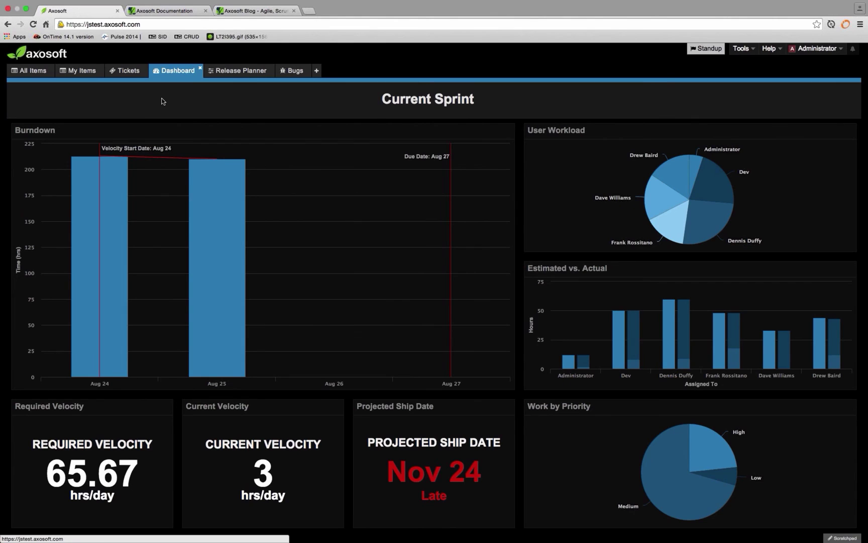
pyautogui.moveTo(99, 205)
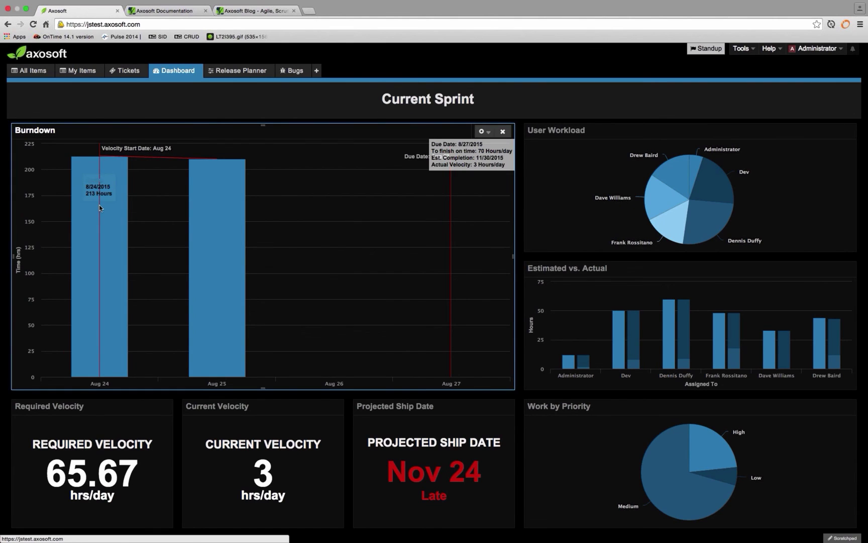
pyautogui.moveTo(227, 226)
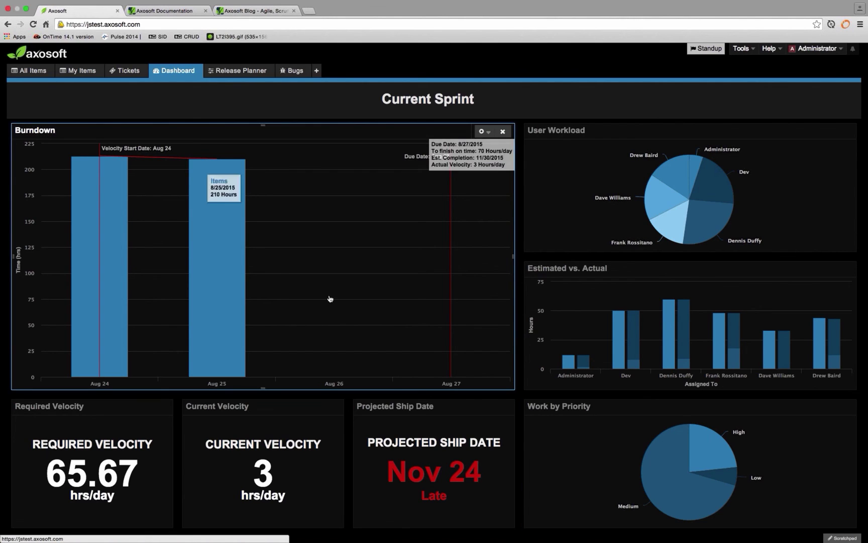
# Show the gadgets available for the dashboard, and examine the grouping and aggregation choices of the User Workload chart
pyautogui.click(27, 107)
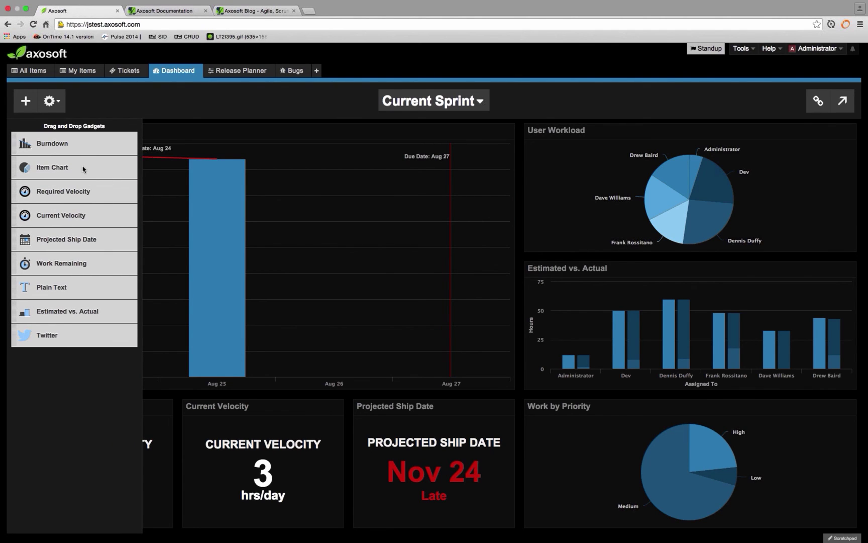
pyautogui.click(821, 140)
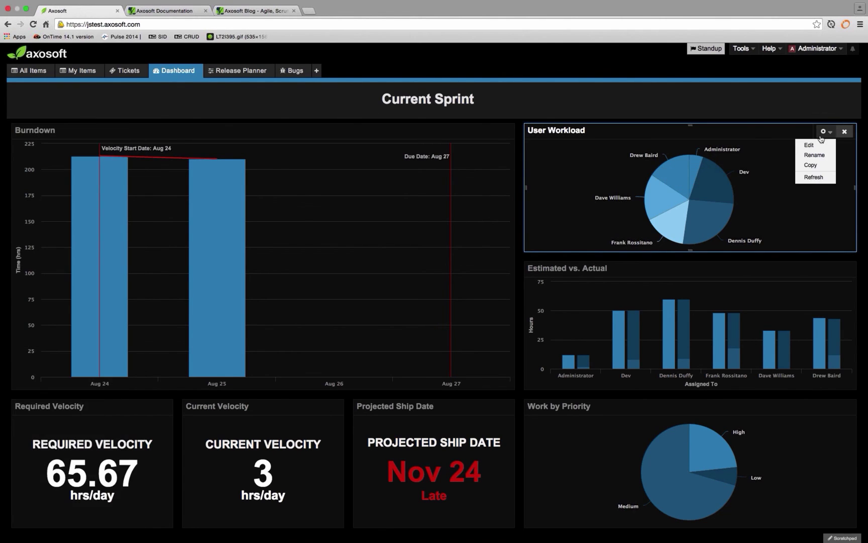
pyautogui.click(821, 141)
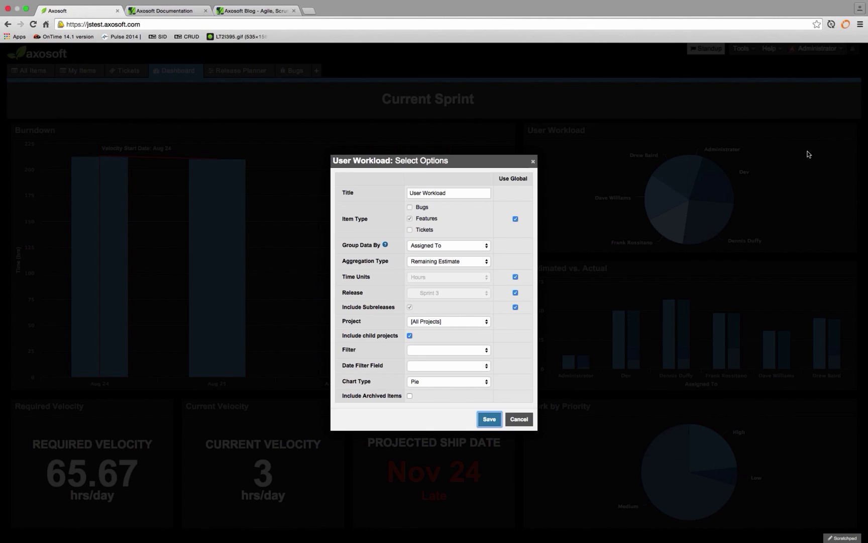
pyautogui.click(486, 248)
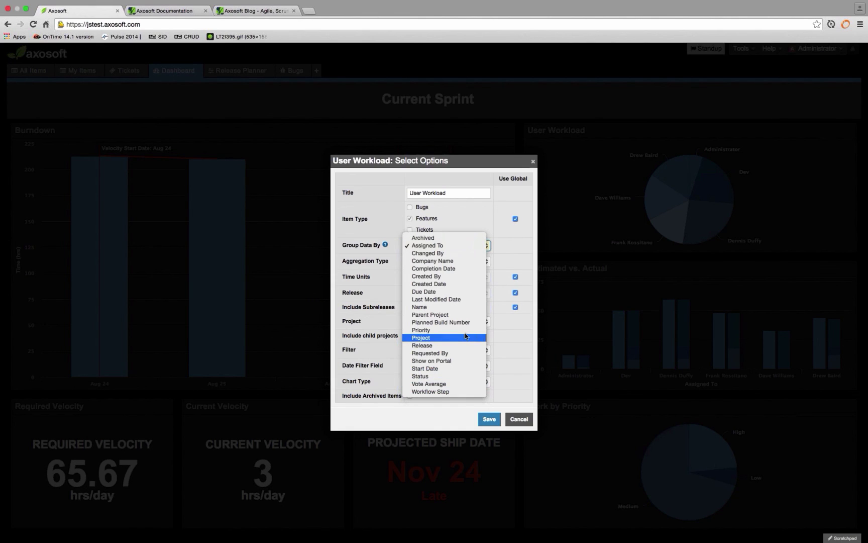
pyautogui.click(500, 233)
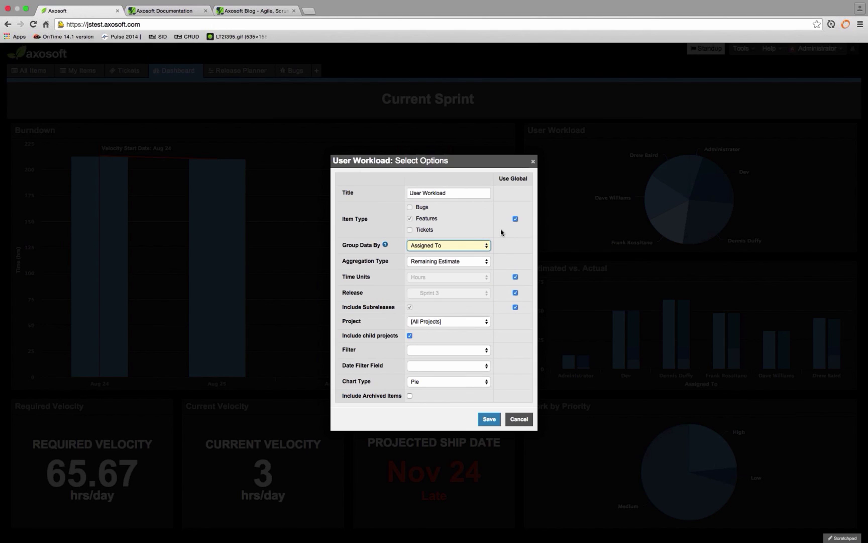
pyautogui.click(463, 262)
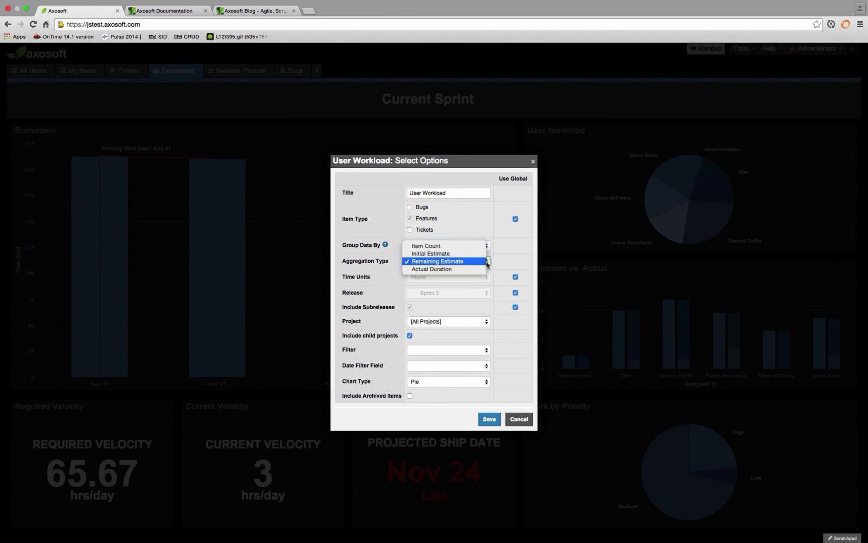
pyautogui.click(486, 262)
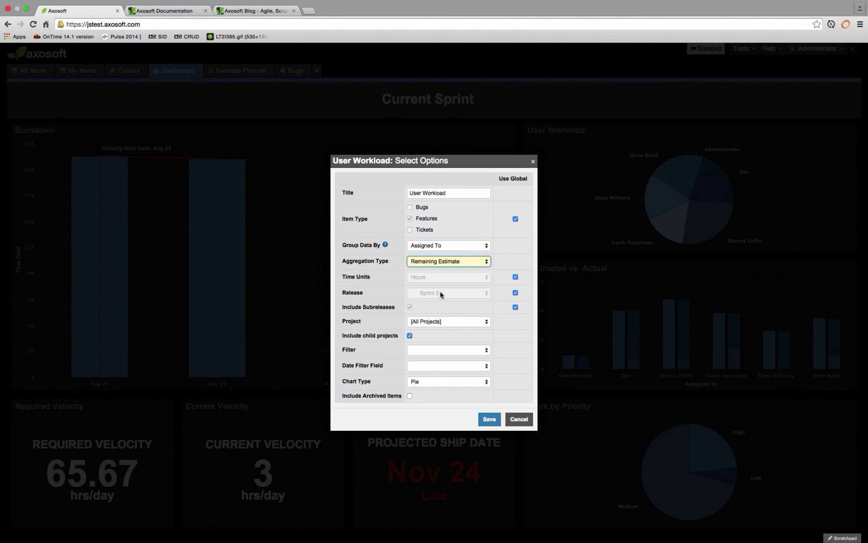
# Examine the release and project choices of the User Workload chart, temporarily overriding the global release and restoring it
pyautogui.doubleClick(365, 294)
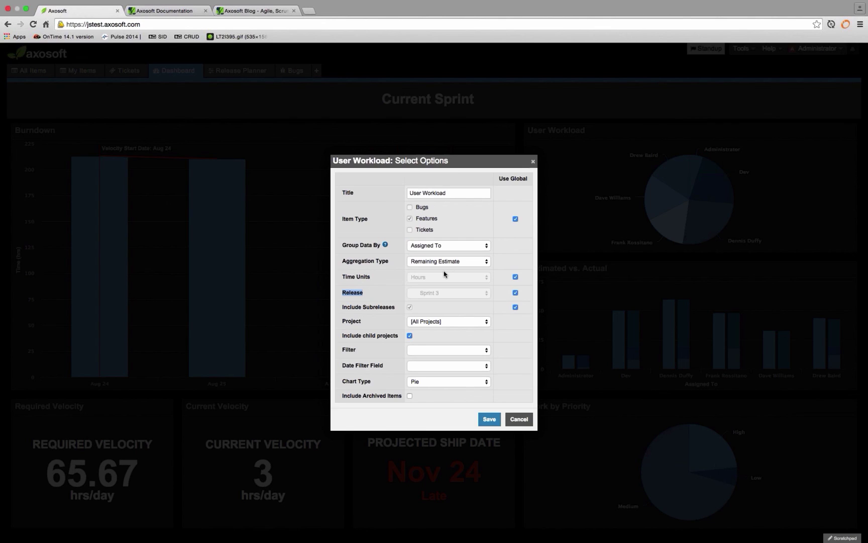
pyautogui.click(515, 292)
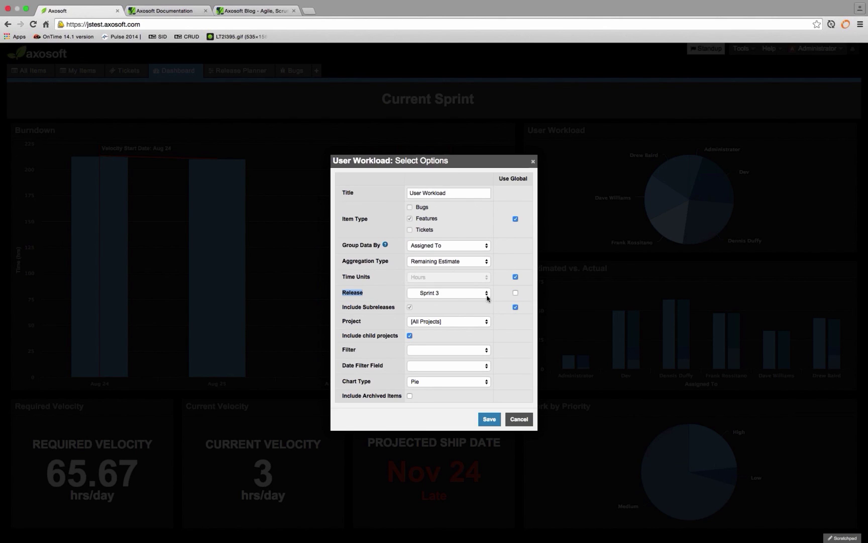
pyautogui.click(487, 297)
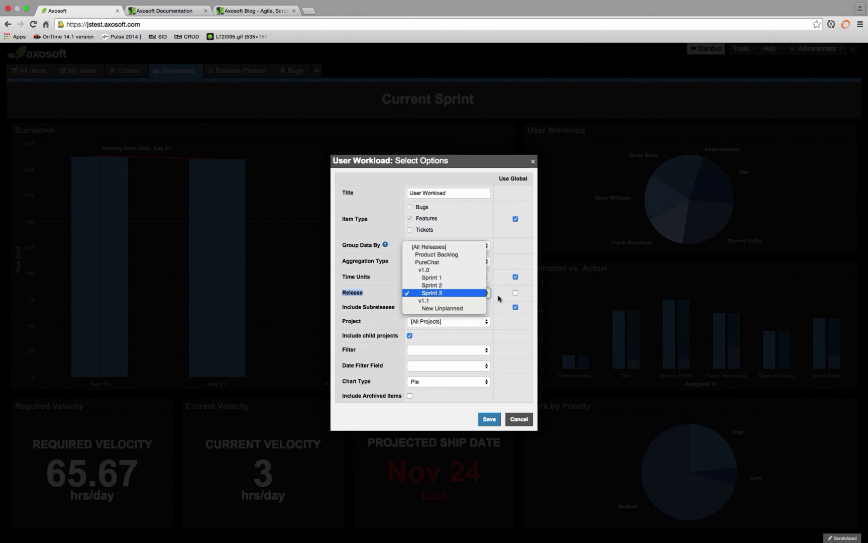
pyautogui.click(515, 295)
pyautogui.click(515, 294)
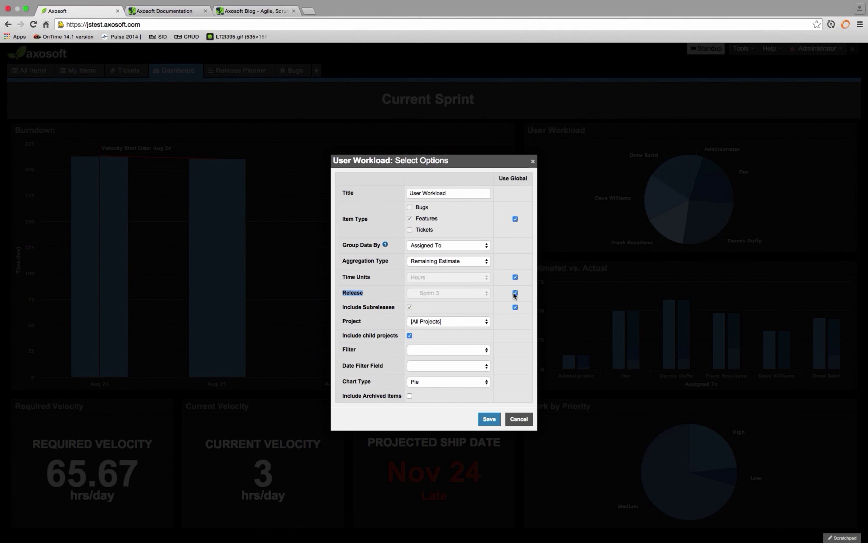
pyautogui.click(505, 333)
pyautogui.click(488, 322)
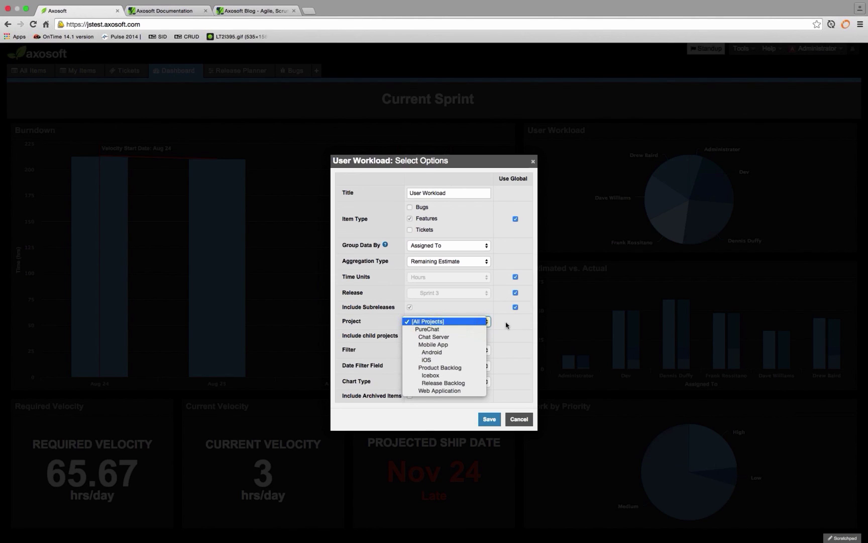
pyautogui.press('Return')
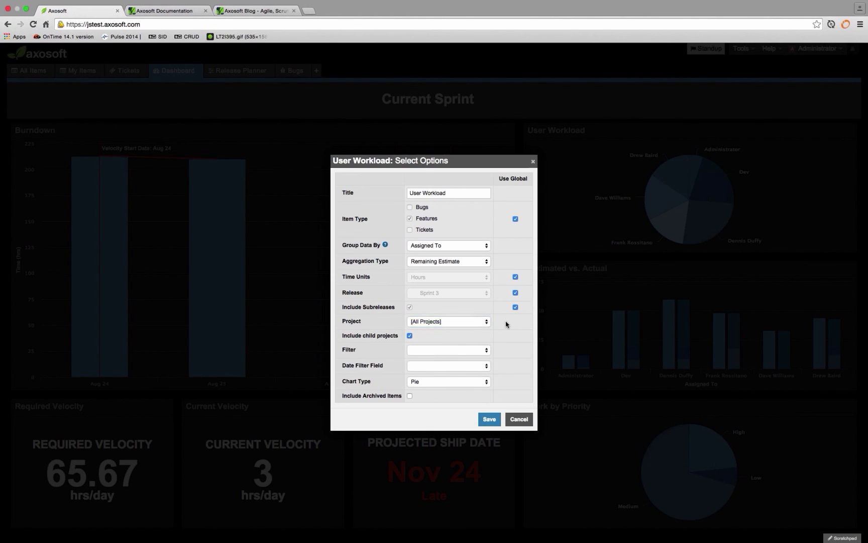
# Filter the User Workload chart by Not Closed, save its options, and read the remaining estimates of individual users
pyautogui.click(486, 350)
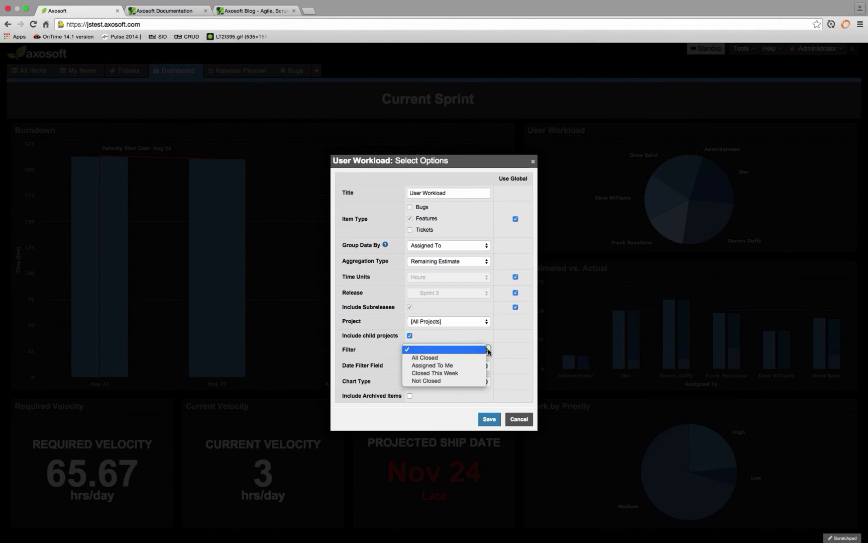
pyautogui.click(472, 381)
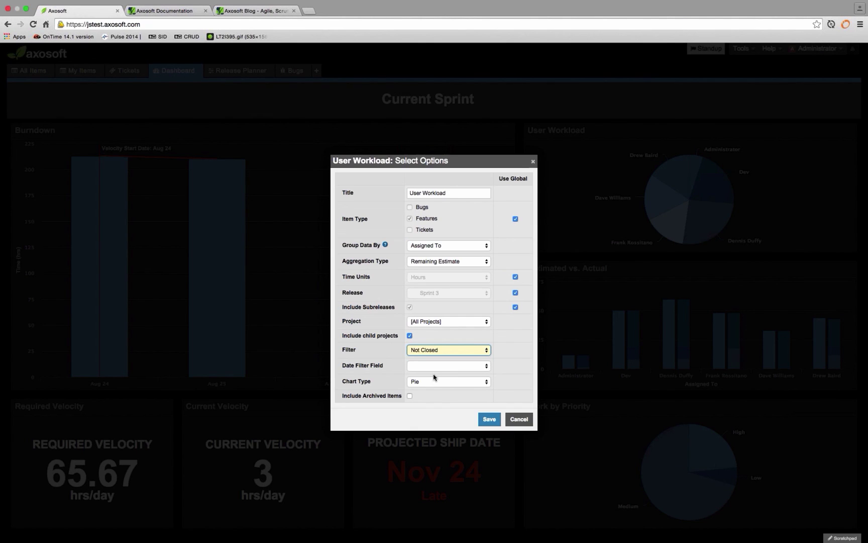
pyautogui.click(490, 419)
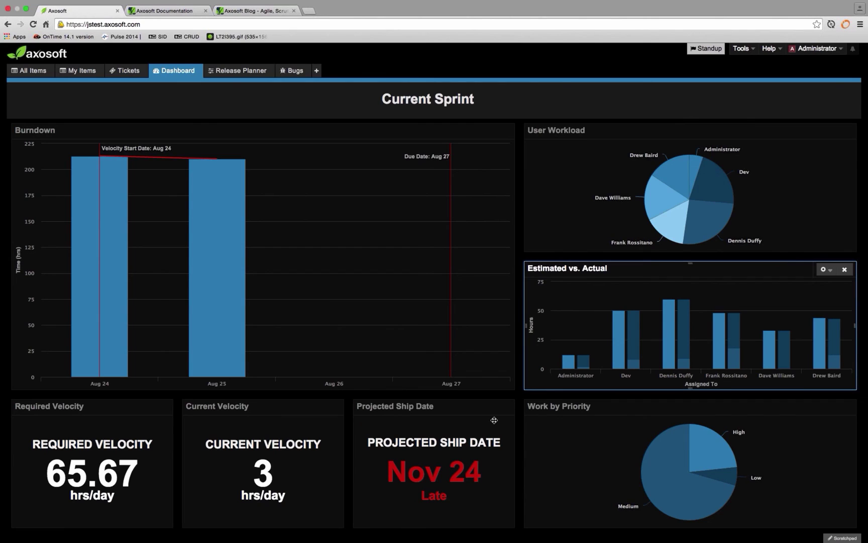
pyautogui.moveTo(695, 237)
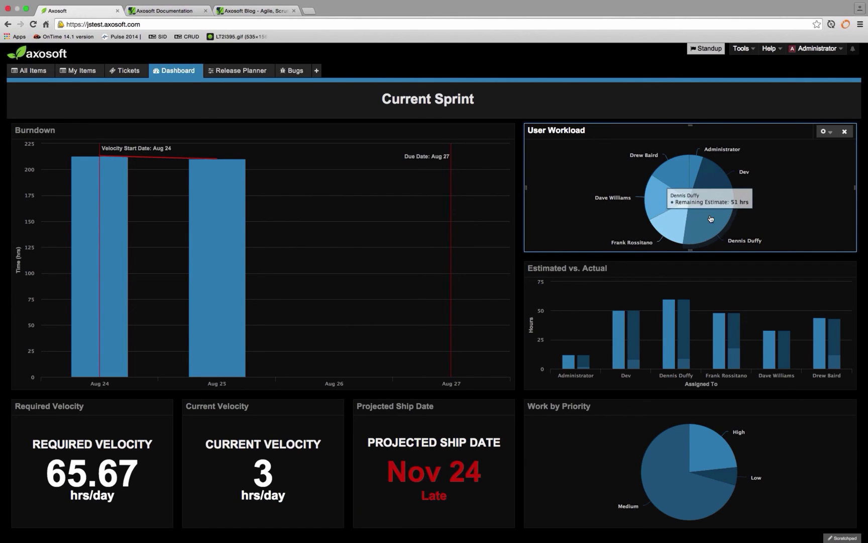
pyautogui.moveTo(717, 185)
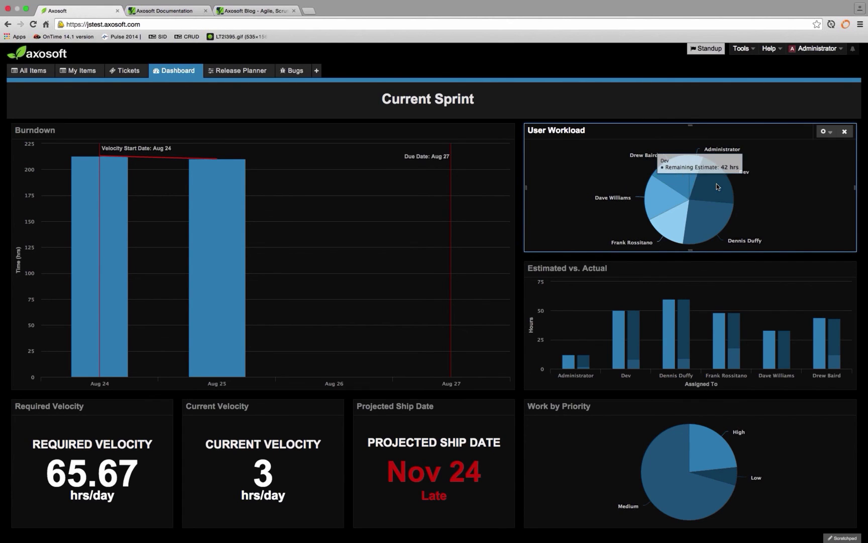
pyautogui.moveTo(667, 108)
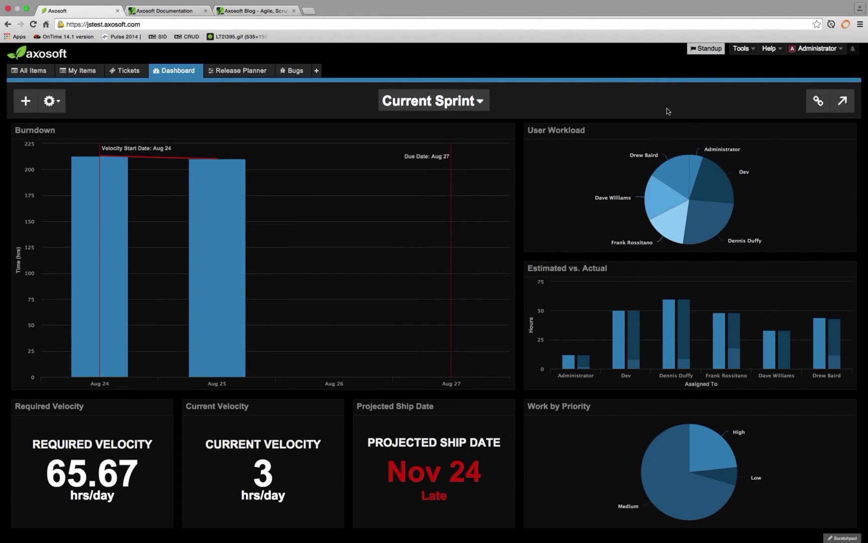
pyautogui.moveTo(660, 129)
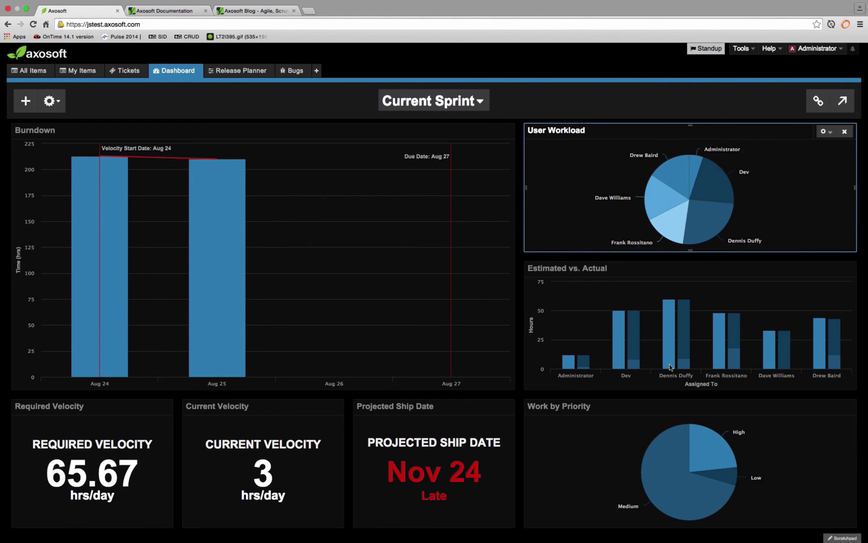
# Examine the Work by Priority chart's options and its aggregation types, and close them without saving
pyautogui.moveTo(636, 433)
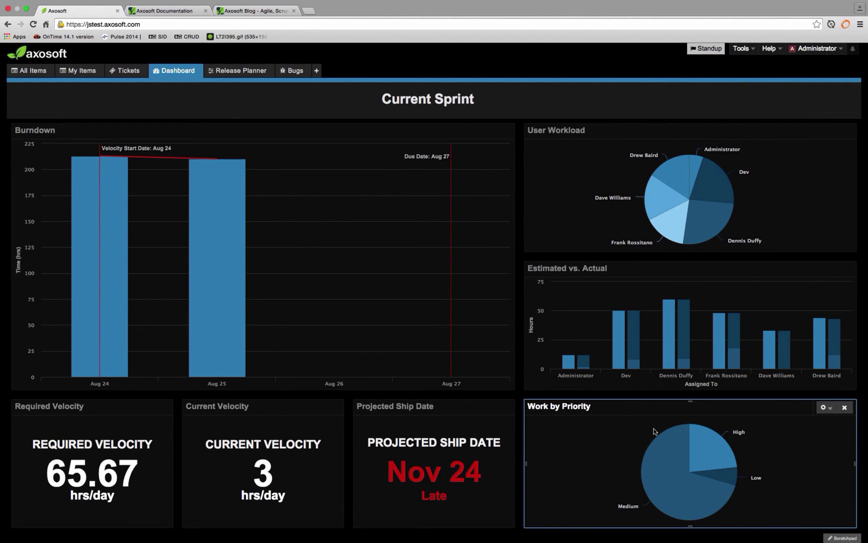
pyautogui.click(821, 411)
pyautogui.click(809, 420)
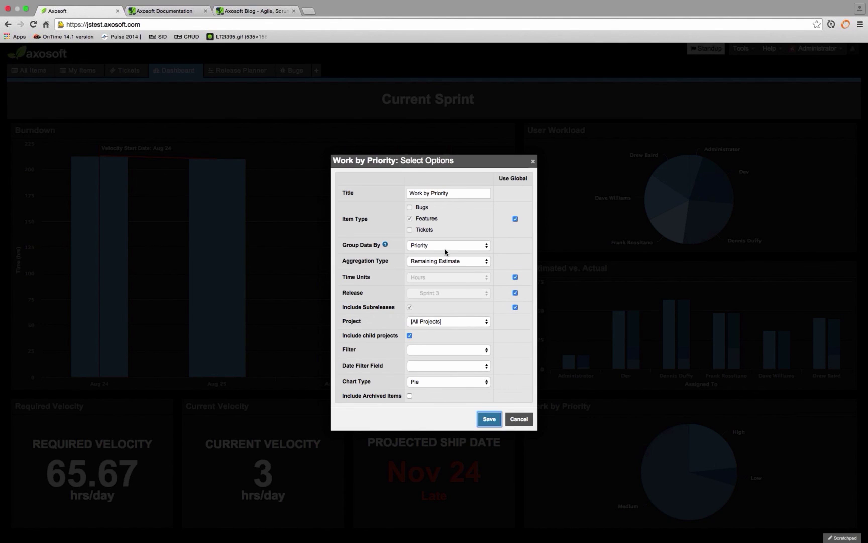
pyautogui.click(449, 261)
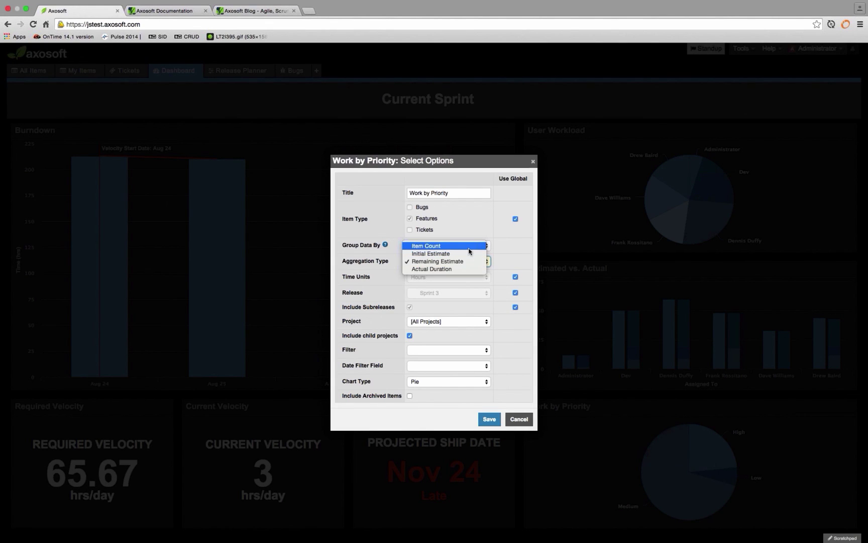
pyautogui.click(412, 209)
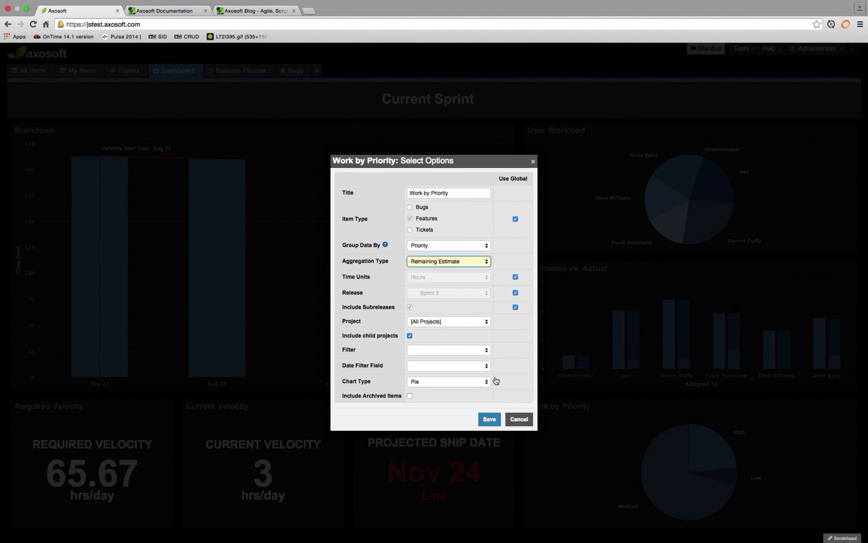
pyautogui.click(516, 419)
# Check a user's remaining estimate in the User Workload chart, and view the options for selecting or creating a dashboard
pyautogui.moveTo(713, 222)
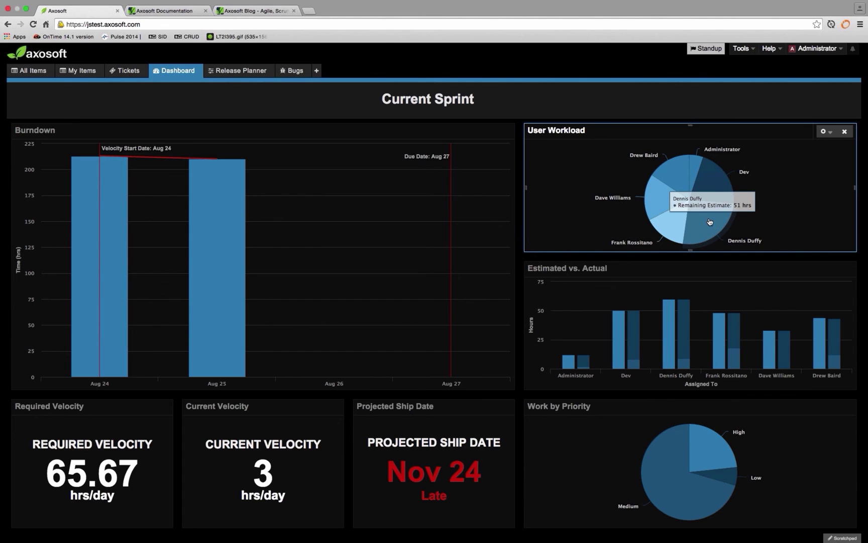
pyautogui.click(480, 101)
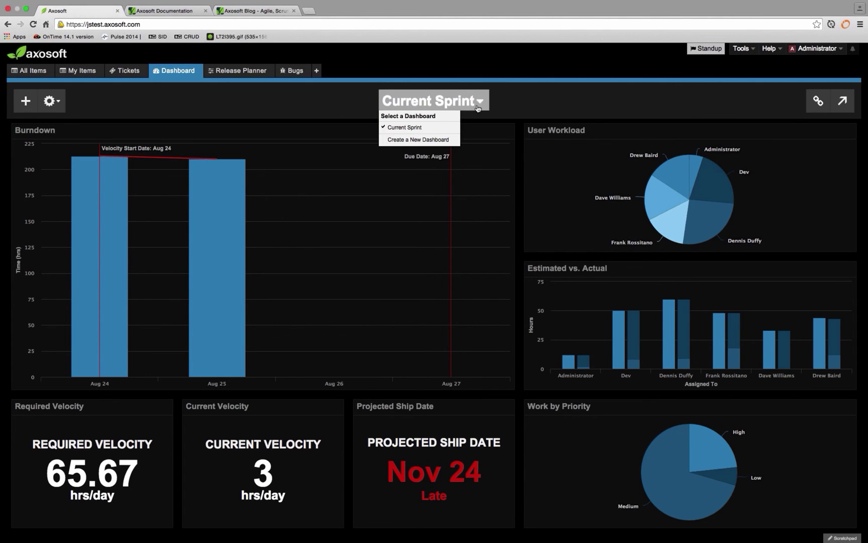
pyautogui.click(514, 104)
pyautogui.click(515, 105)
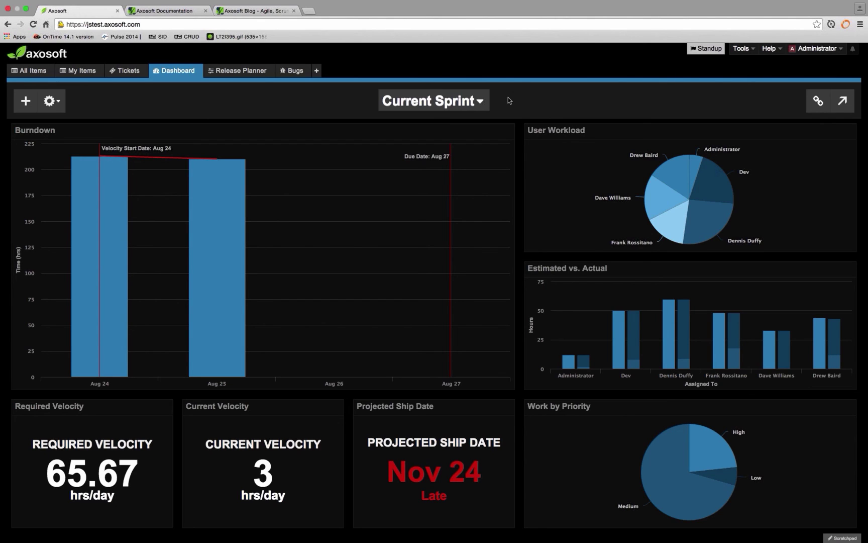
# Open the Standup view, limit it to Sprint 3 for all users, and start the standup timer
pyautogui.click(707, 48)
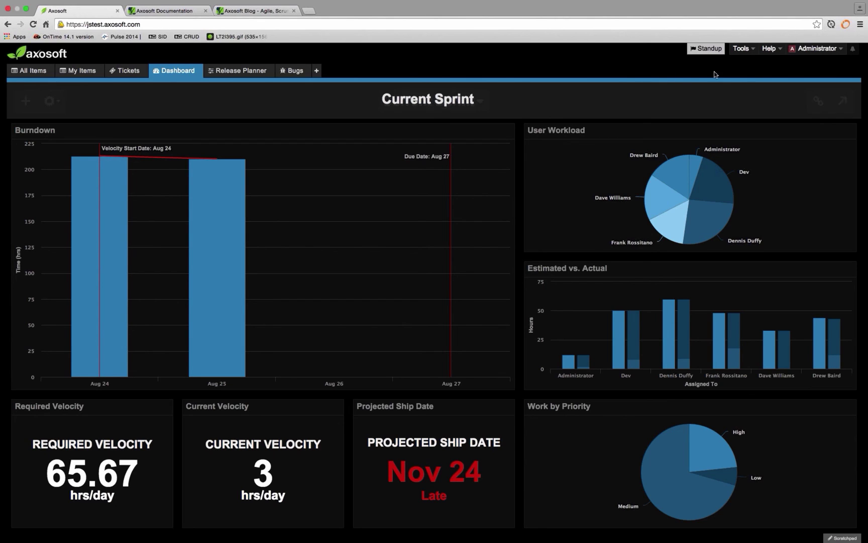
pyautogui.click(709, 51)
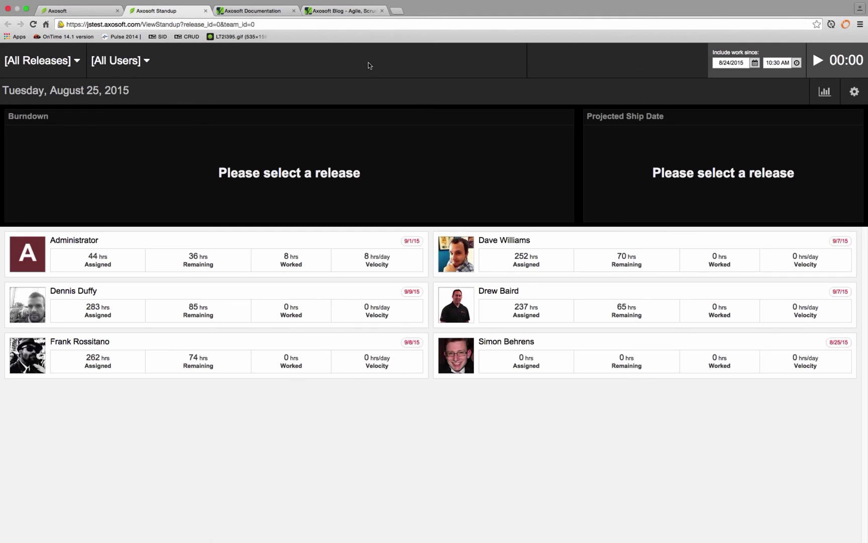
pyautogui.click(94, 71)
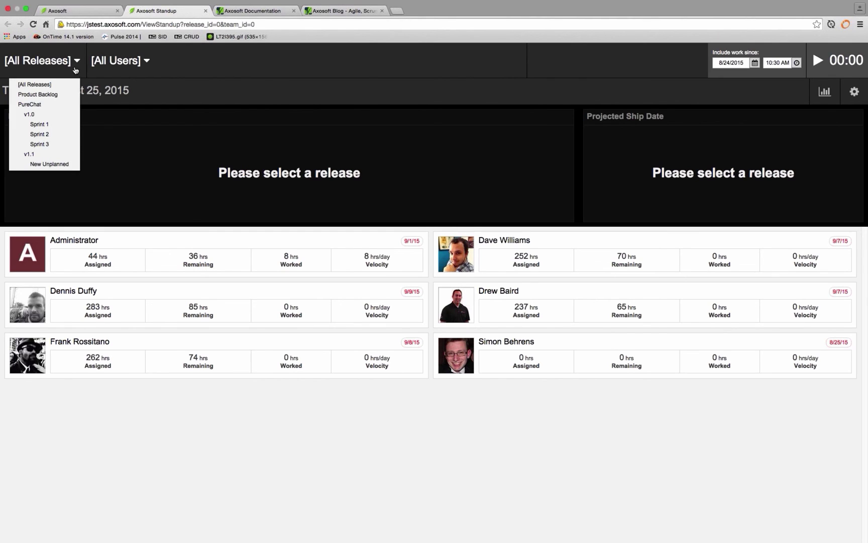
pyautogui.click(64, 151)
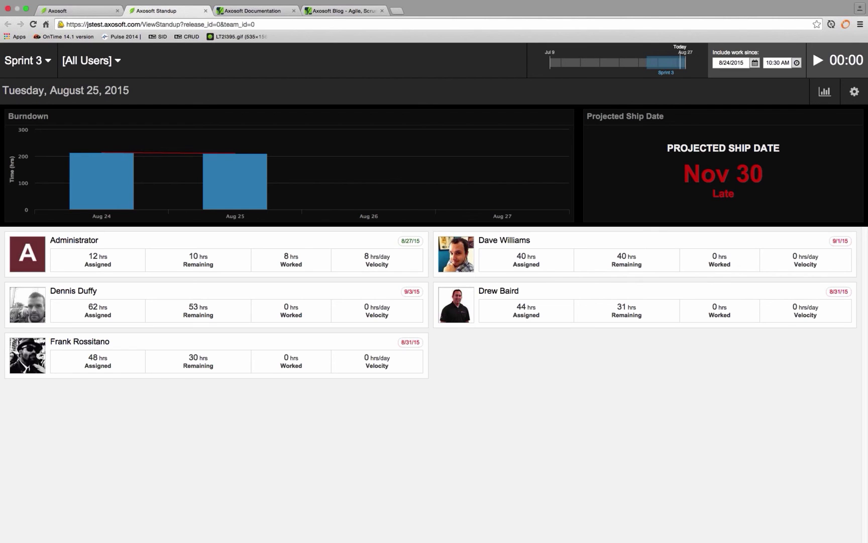
pyautogui.click(826, 65)
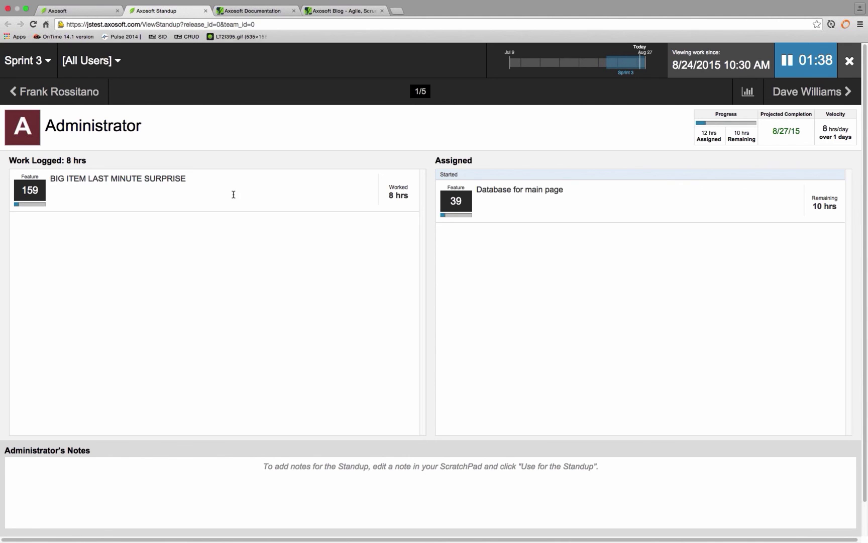
# Return to the main Axosoft page and list all items of the PureChat release
pyautogui.click(99, 17)
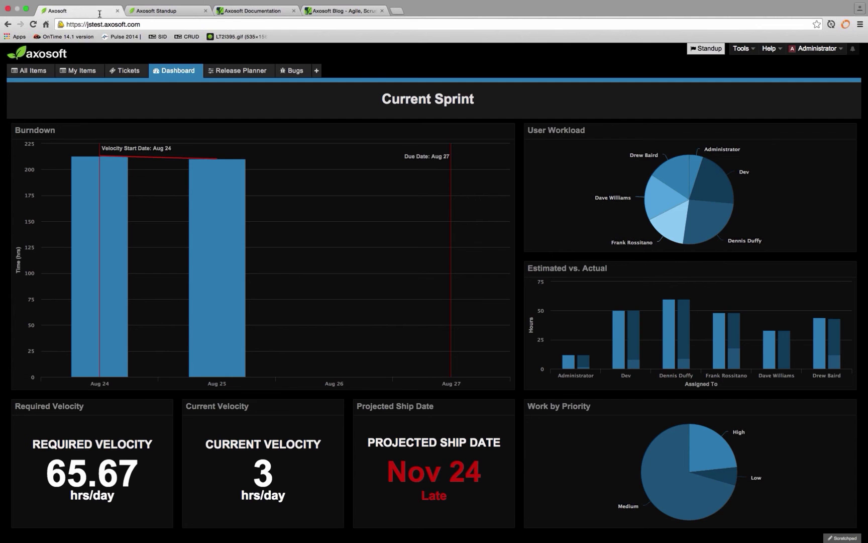
pyautogui.click(42, 75)
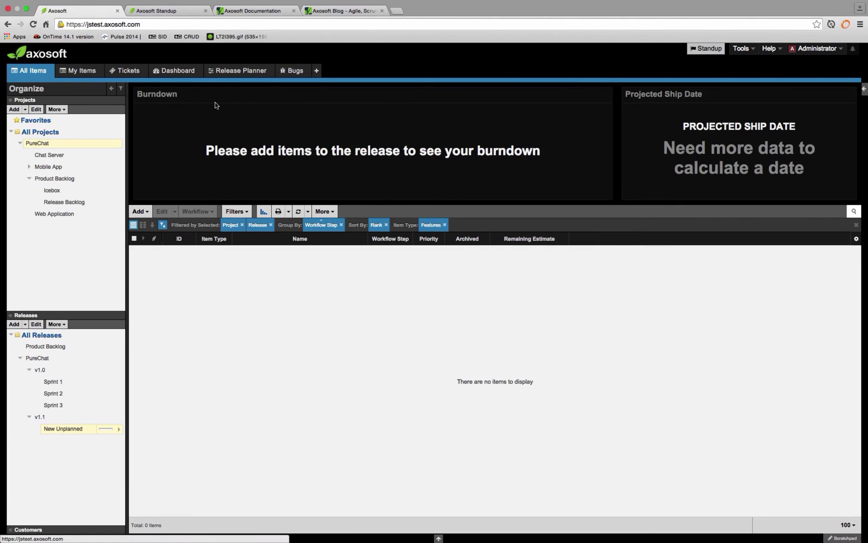
pyautogui.click(43, 360)
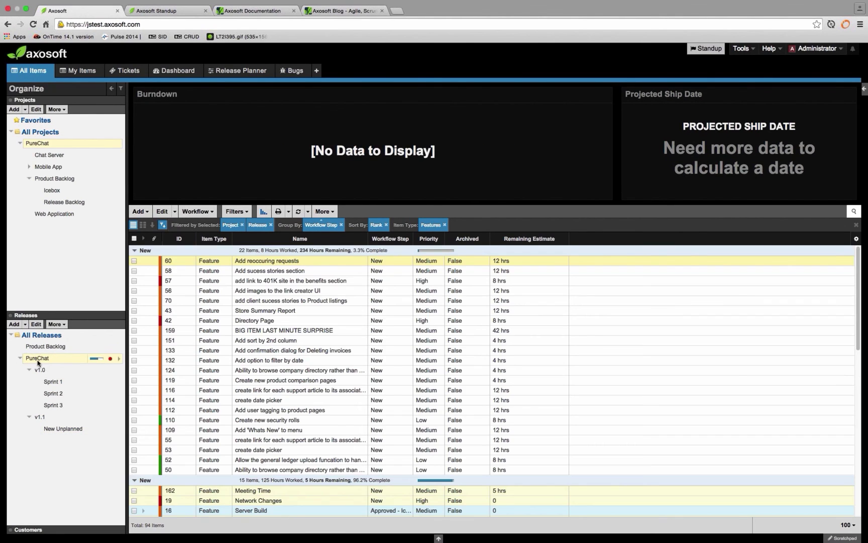
# Hide the charts above the PureChat item list and generate the All Items Report
pyautogui.click(264, 210)
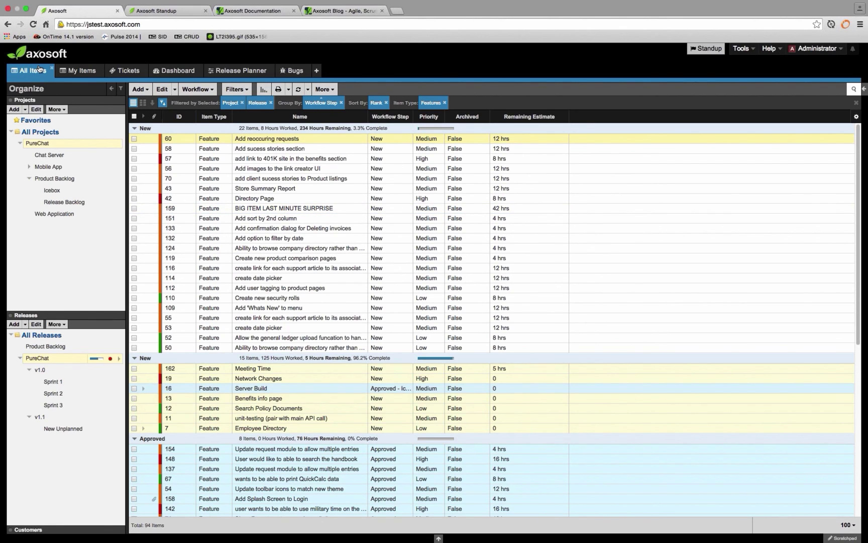
pyautogui.click(289, 89)
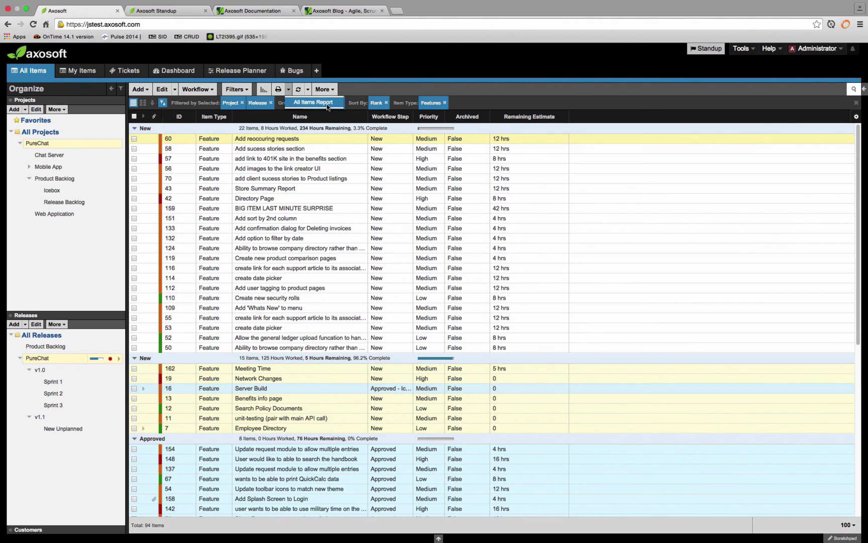
pyautogui.click(327, 106)
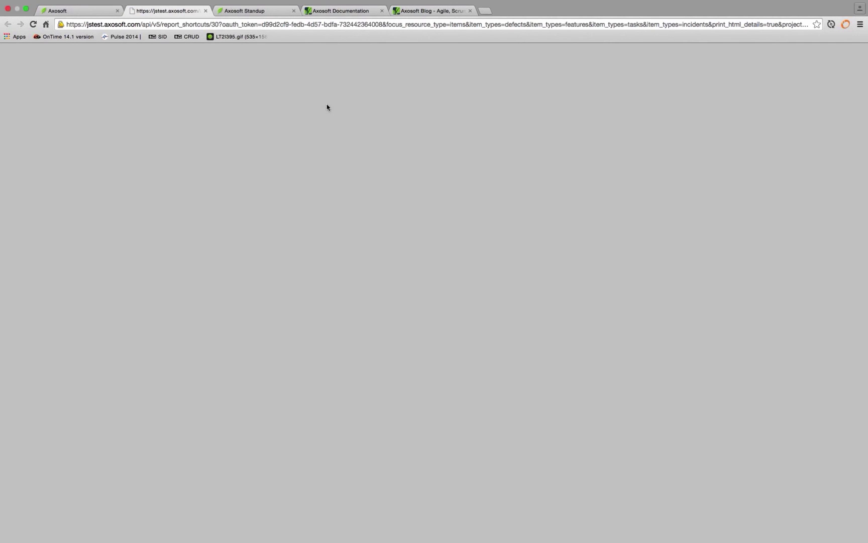
# Examine the All Items Report through to its last page, highlighting the totals line of the first Approved group
pyautogui.scroll(-5, 326, 105)
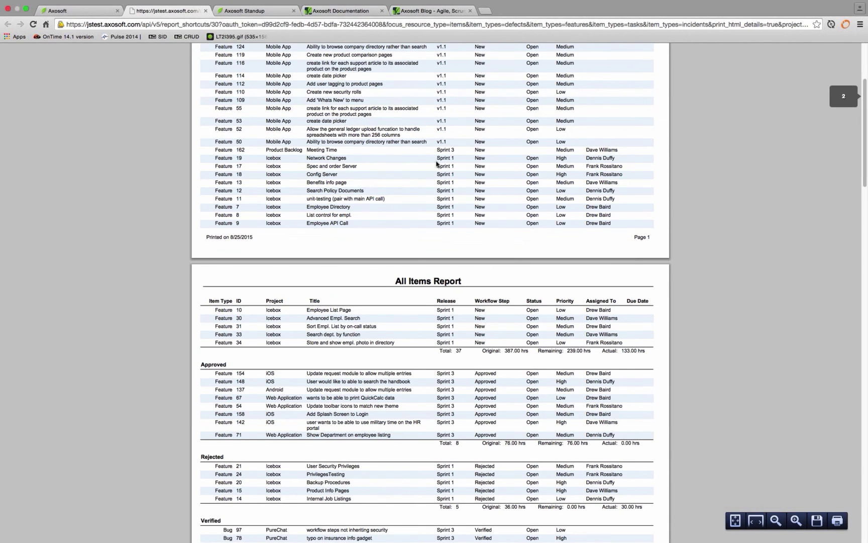
pyautogui.scroll(5, 299, 307)
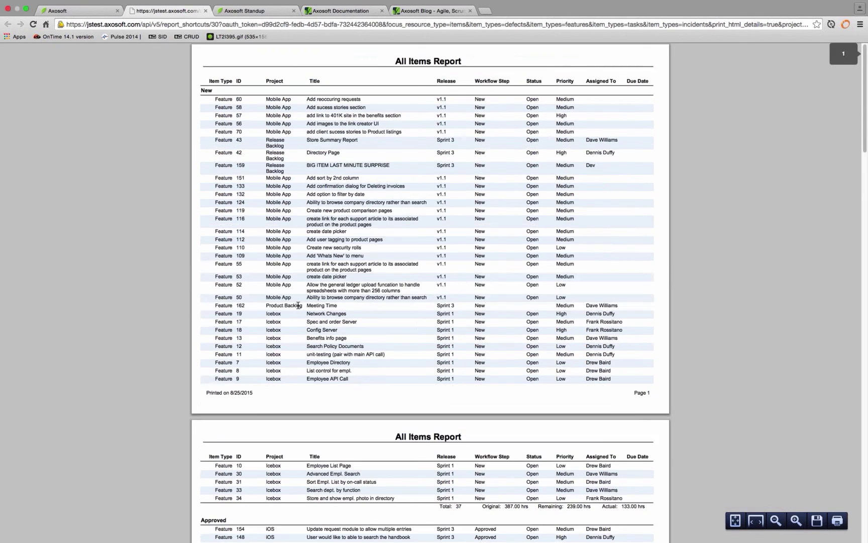
pyautogui.scroll(-13, 283, 167)
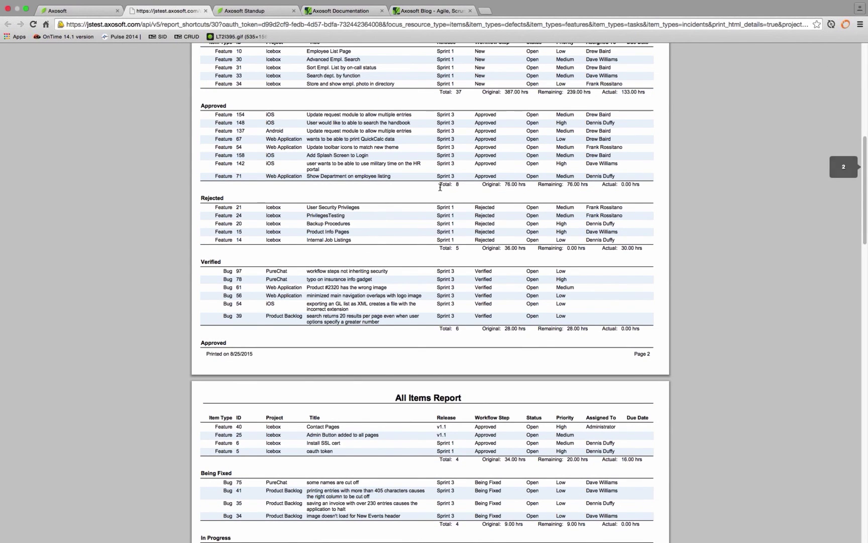
pyautogui.moveTo(440, 184); pyautogui.dragTo(636, 184)
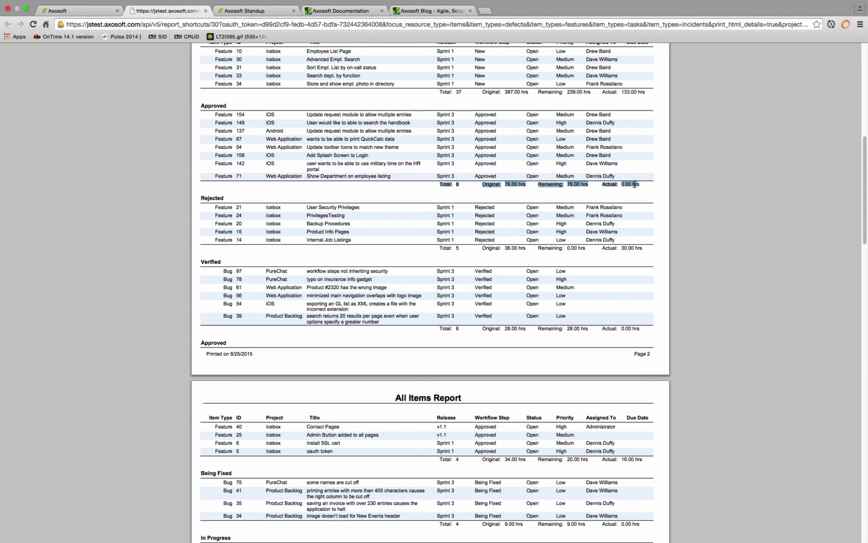
pyautogui.scroll(-14, 596, 200)
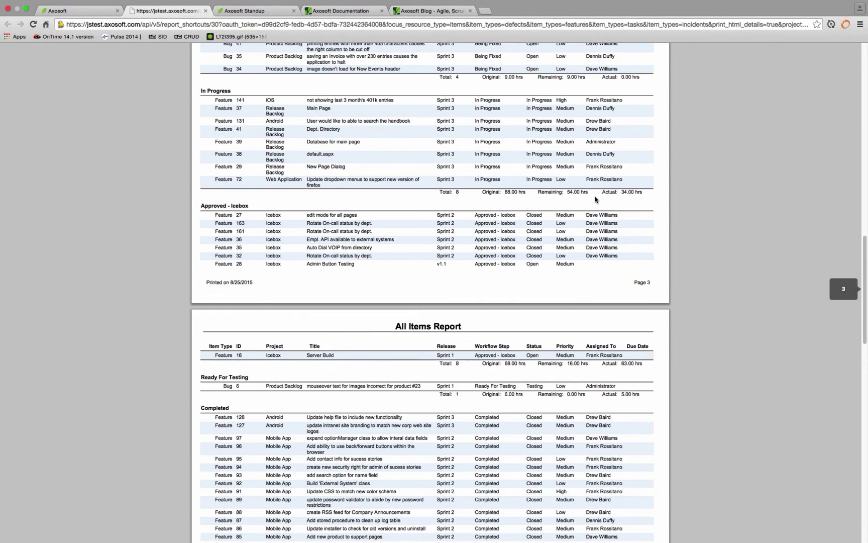
pyautogui.scroll(-20, 596, 200)
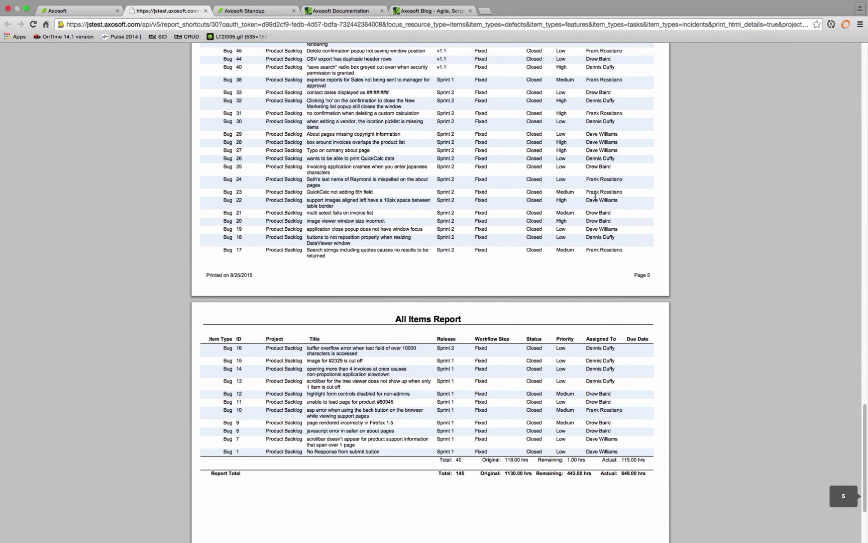
# Return to the main Axosoft page, check the report options for tickets, and view the projects' additional options under All Items
pyautogui.click(86, 11)
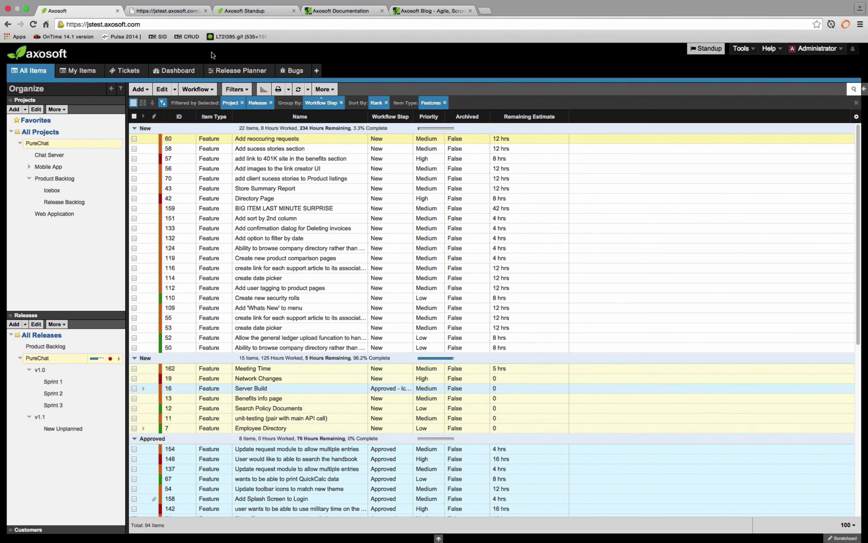
pyautogui.click(126, 73)
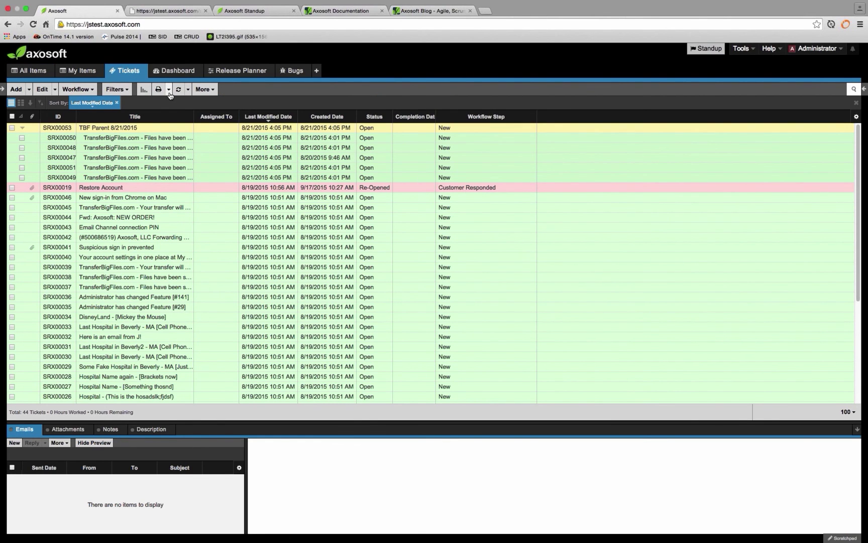
pyautogui.click(169, 91)
pyautogui.click(35, 74)
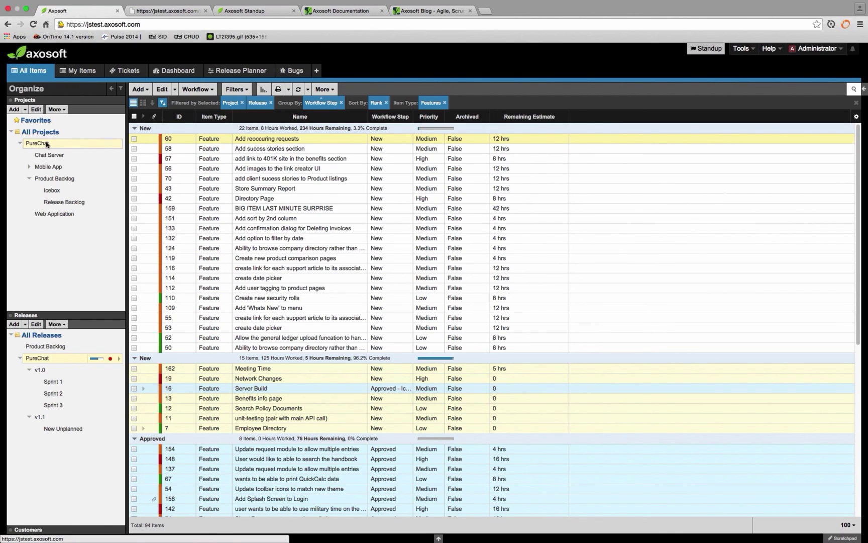
pyautogui.click(63, 111)
pyautogui.moveTo(77, 156)
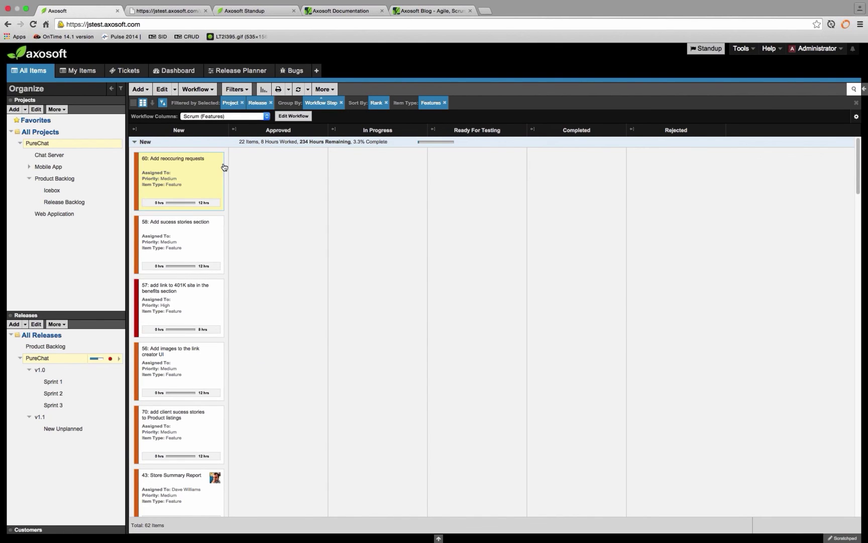
# Show the Sprint 3 items as workflow cards and open their printer-friendly version
pyautogui.click(55, 406)
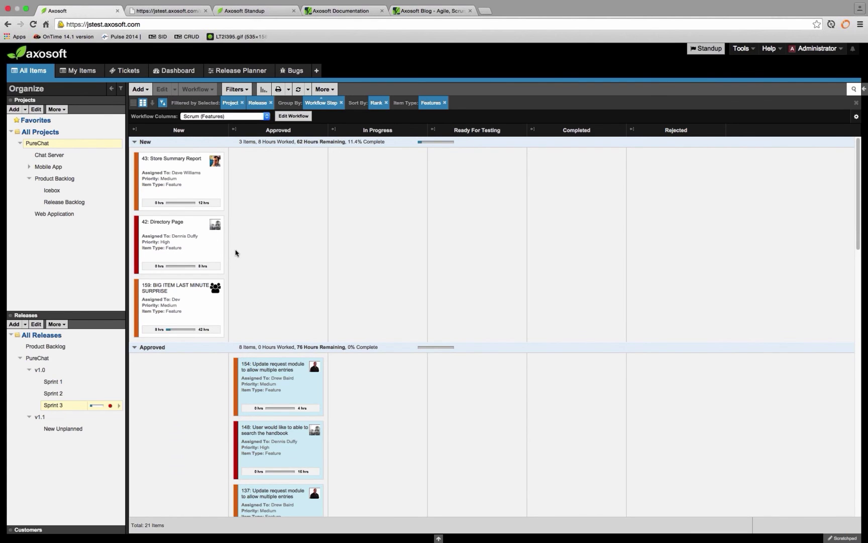
pyautogui.scroll(-10, 246, 242)
pyautogui.scroll(10, 247, 240)
pyautogui.click(278, 91)
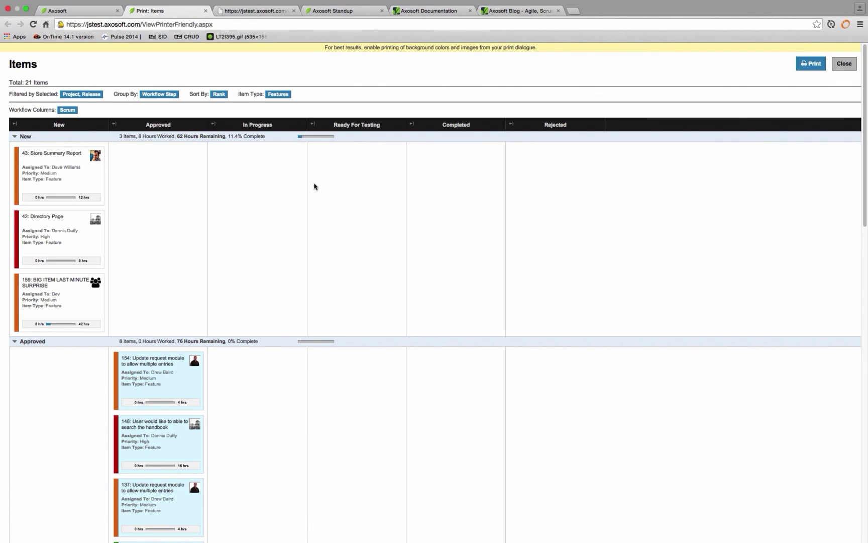
# Examine the printer-friendly card page across its workflow step groups, from New to Completed
pyautogui.scroll(-4, 315, 187)
pyautogui.scroll(-11, 315, 186)
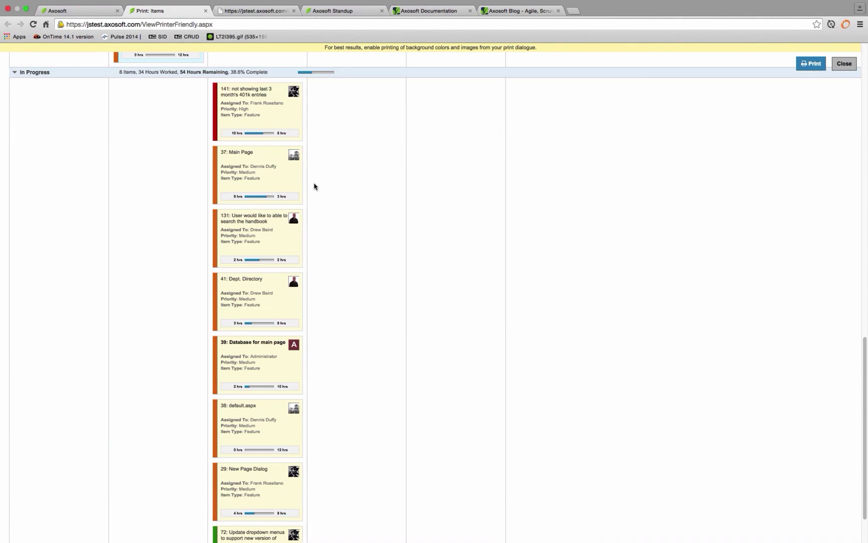
pyautogui.scroll(-1, 315, 187)
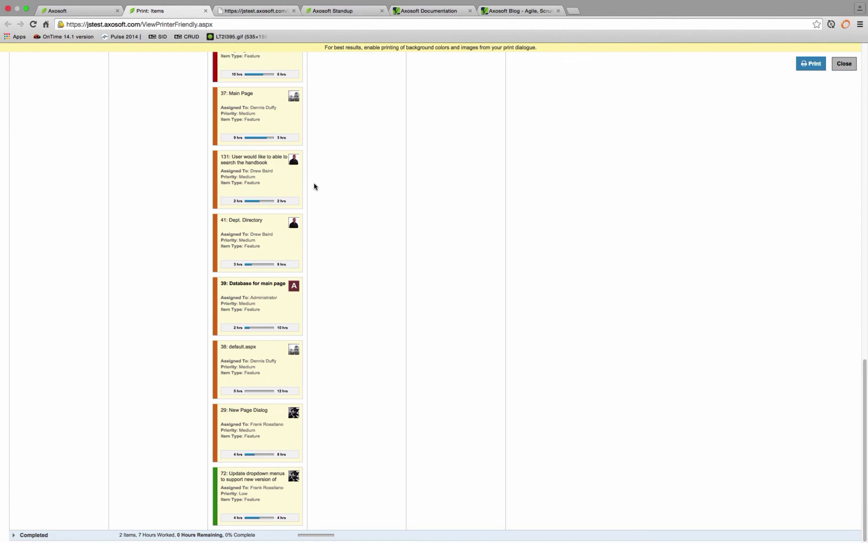
pyautogui.scroll(15, 315, 186)
pyautogui.scroll(2, 313, 186)
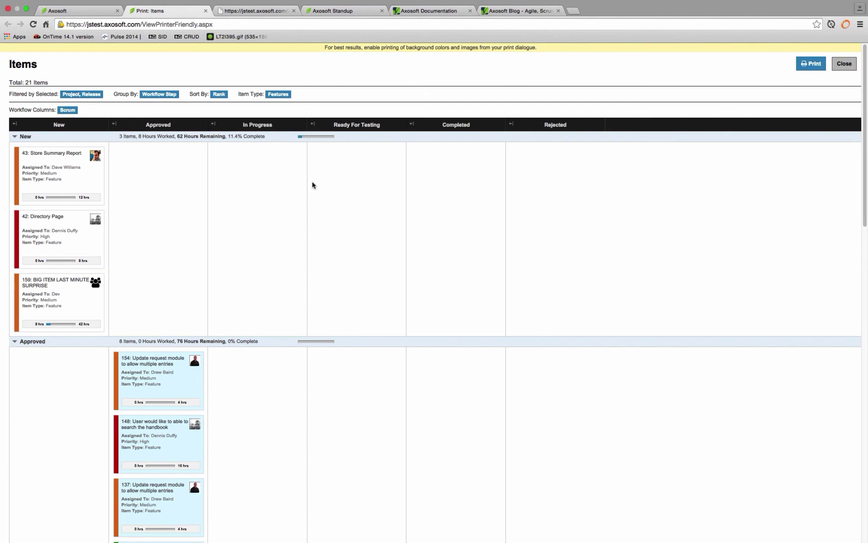
pyautogui.scroll(-2, 312, 186)
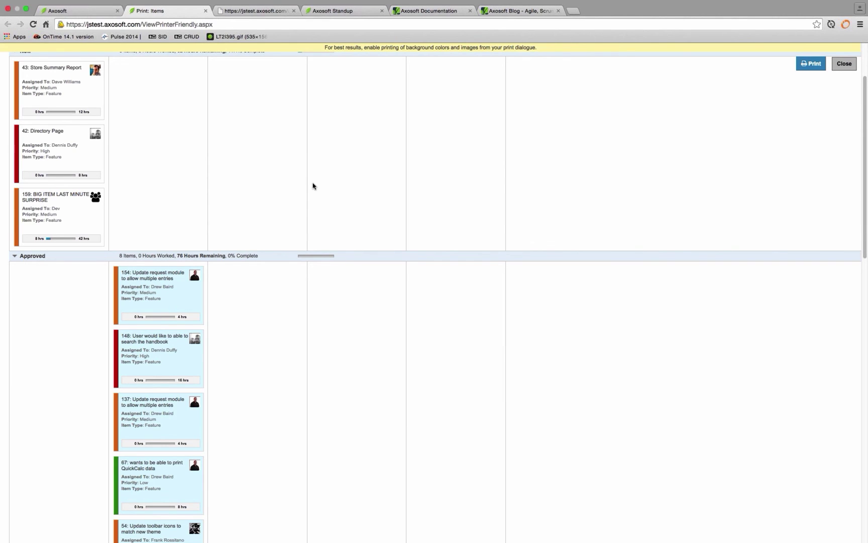
pyautogui.scroll(2, 313, 186)
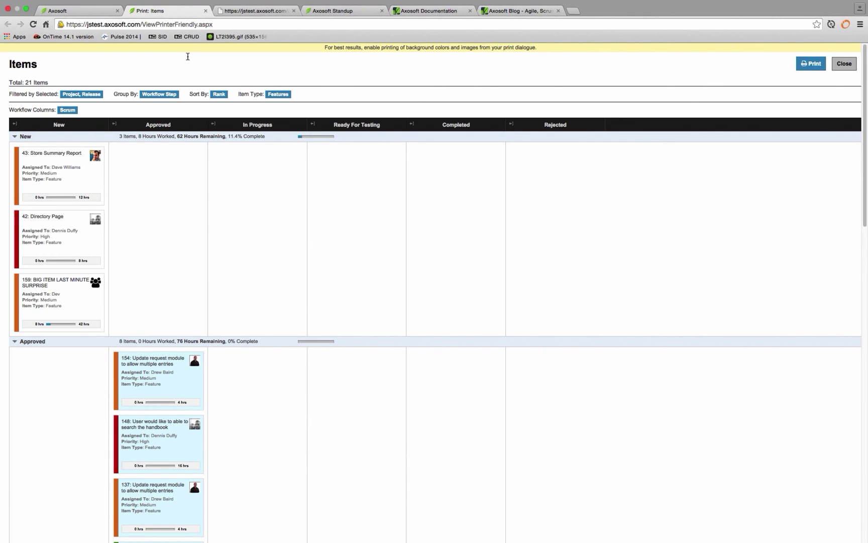
# Return to the main Axosoft page, switch the Sprint 3 items to list view, and add the Created By column
pyautogui.hotkey('ctrl', 'shift', 'Tab')
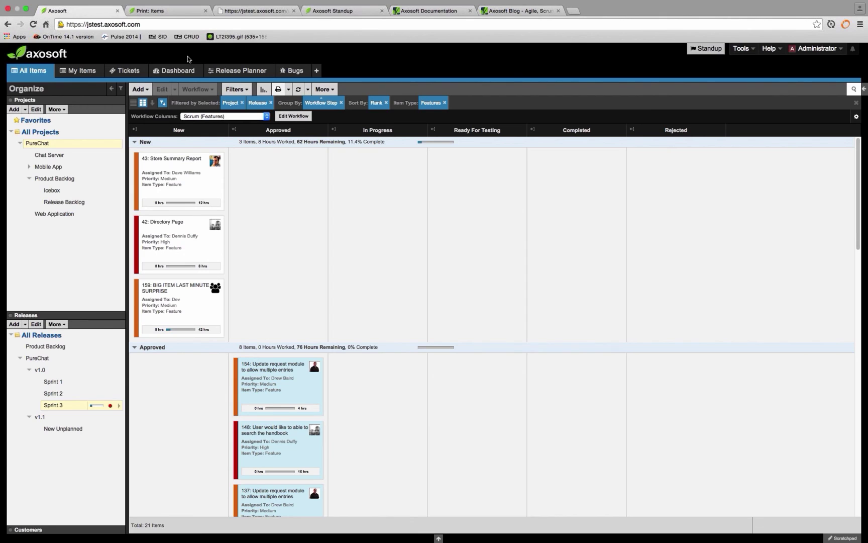
pyautogui.click(149, 107)
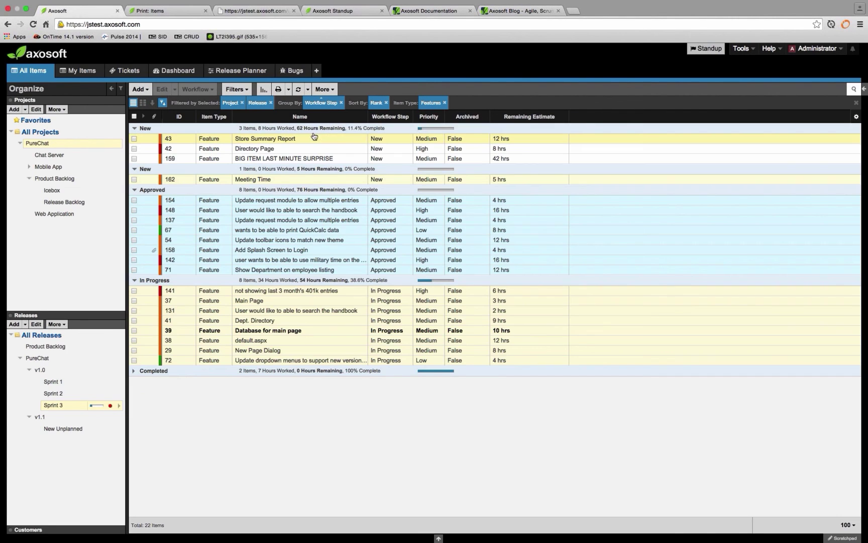
pyautogui.click(857, 117)
pyautogui.moveTo(846, 132)
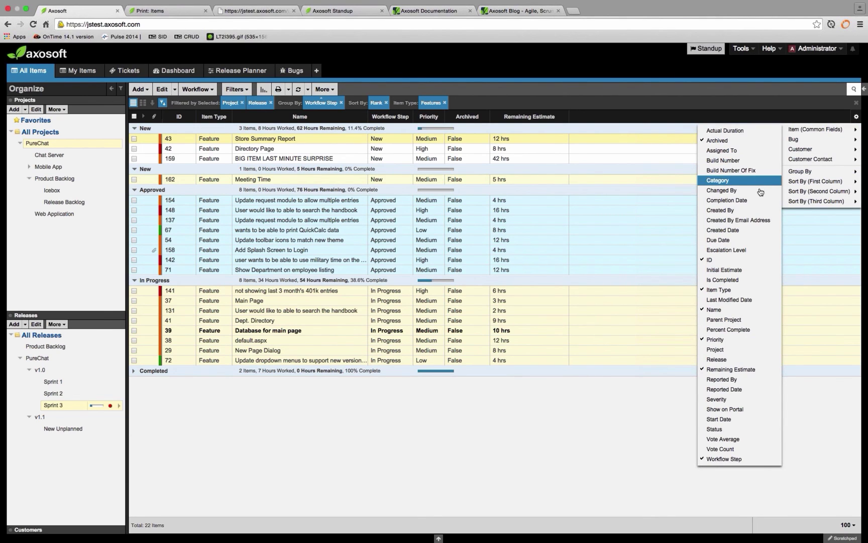
pyautogui.click(738, 210)
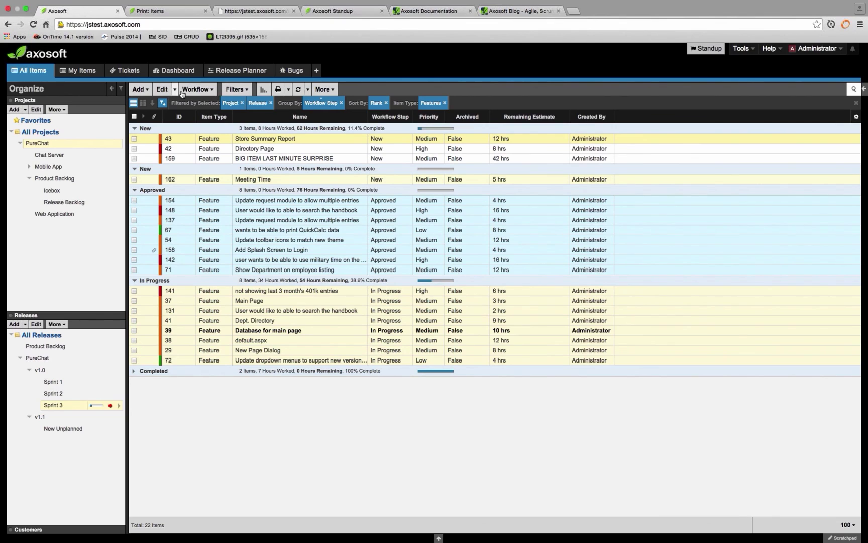
# Open the printer-friendly version of the Sprint 3 list and close the earlier printable card page
pyautogui.click(278, 89)
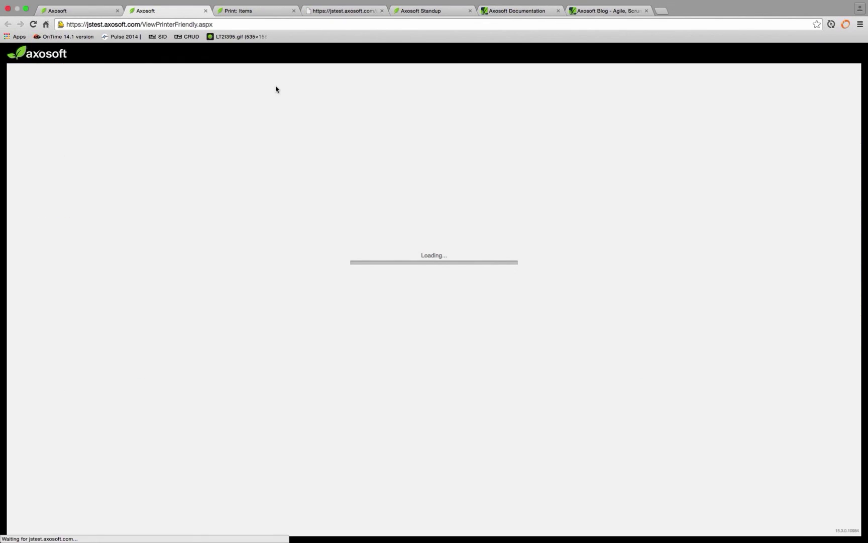
pyautogui.click(294, 10)
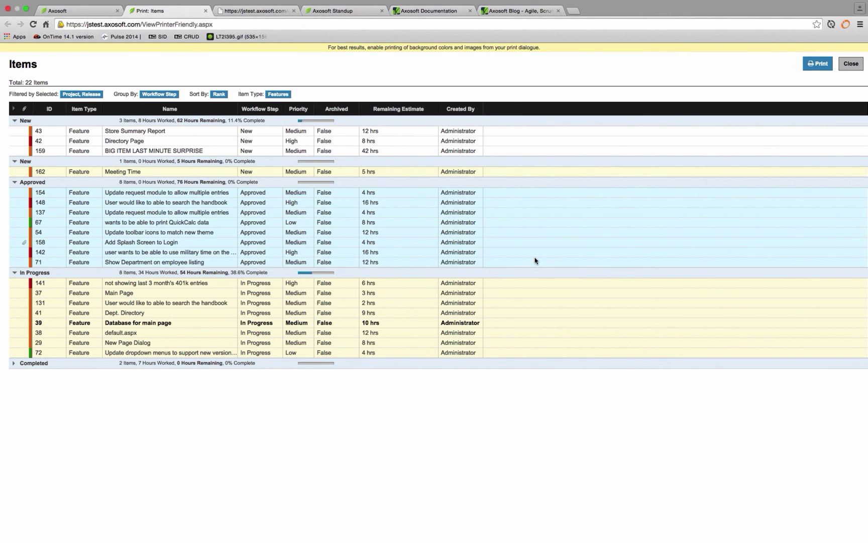
pyautogui.hotkey('ctrl', 'Left')
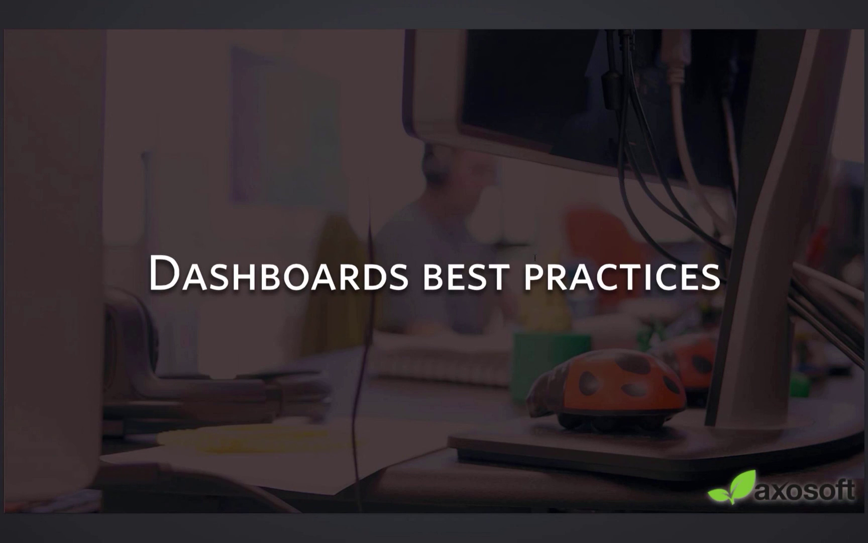
pyautogui.hotkey('ctrl', 'Left')
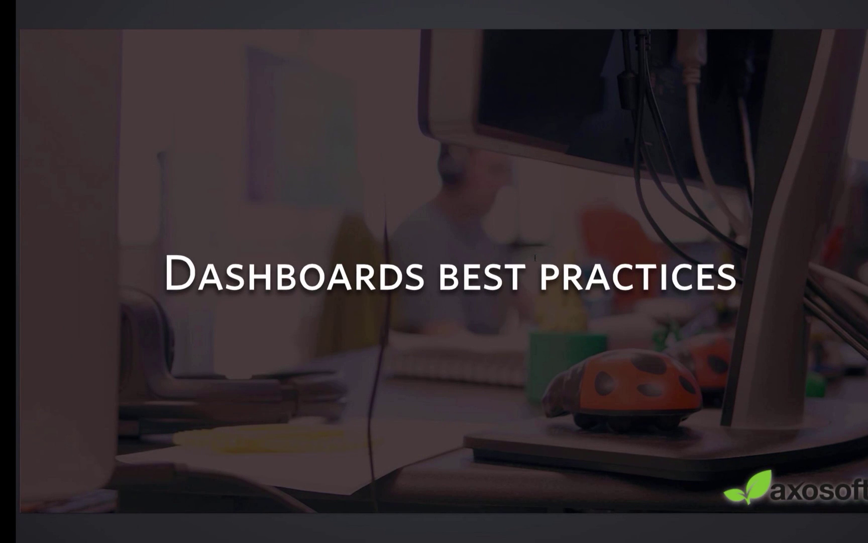
pyautogui.hotkey('ctrl', 'Right')
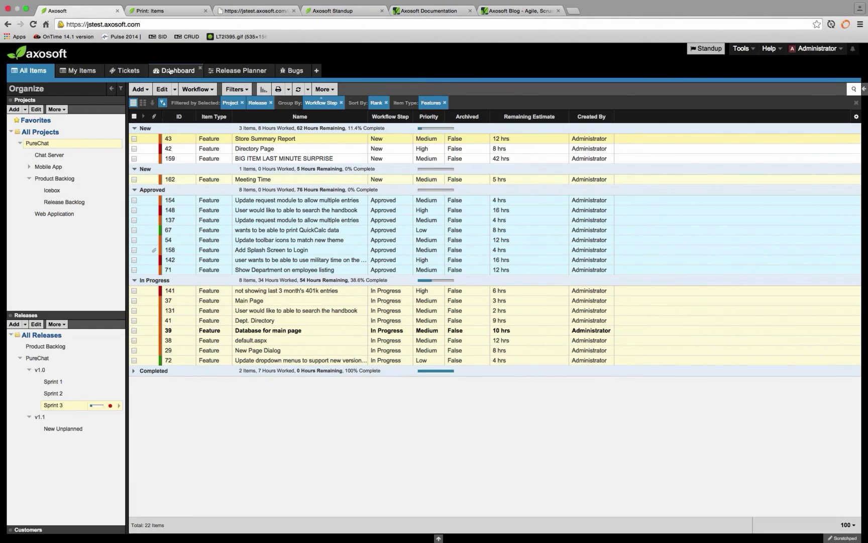
# Open the Current Sprint dashboard in the main Axosoft page and try to copy its link
pyautogui.click(168, 71)
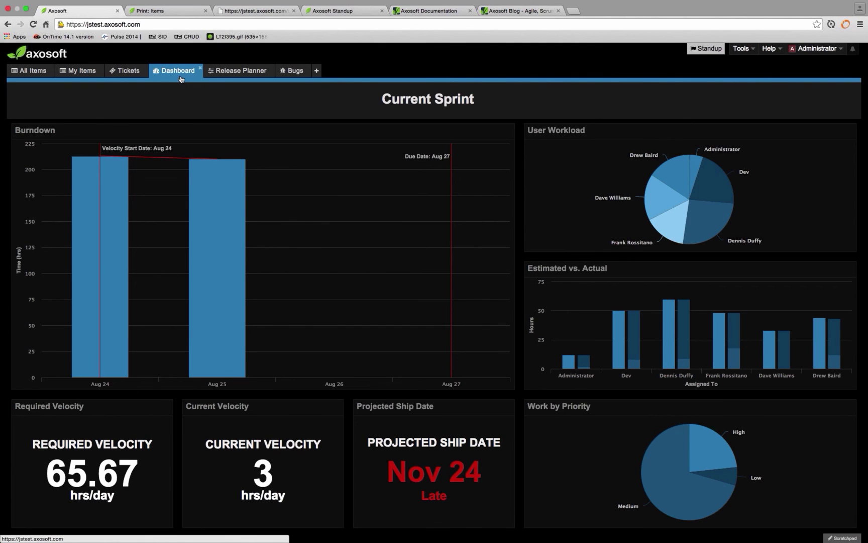
pyautogui.moveTo(575, 100)
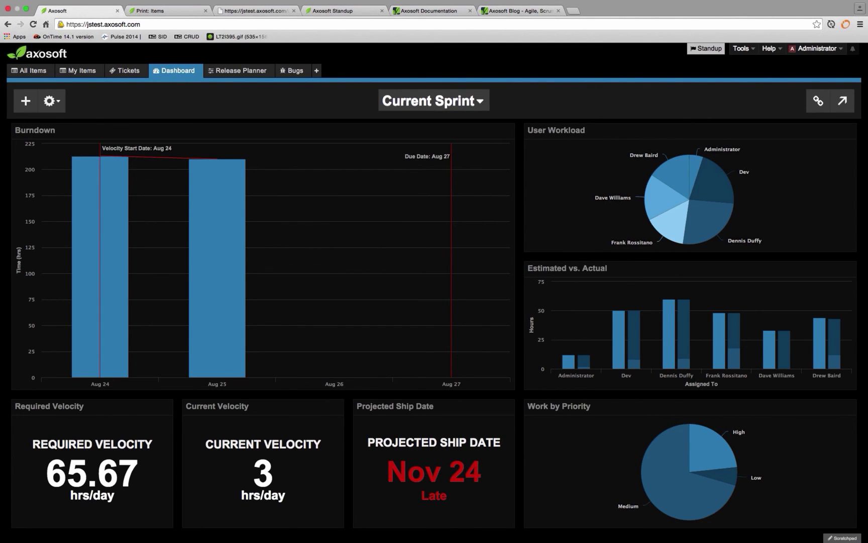
pyautogui.click(821, 108)
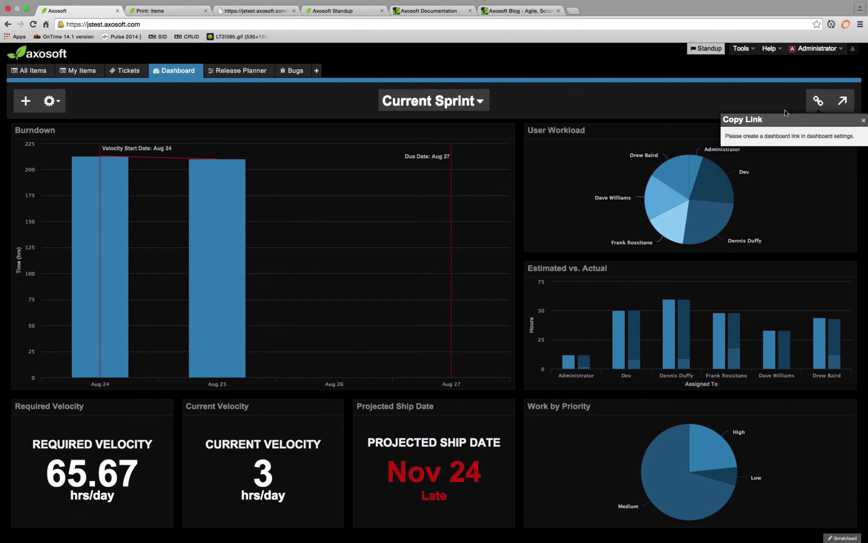
pyautogui.click(816, 102)
pyautogui.click(810, 103)
pyautogui.click(277, 120)
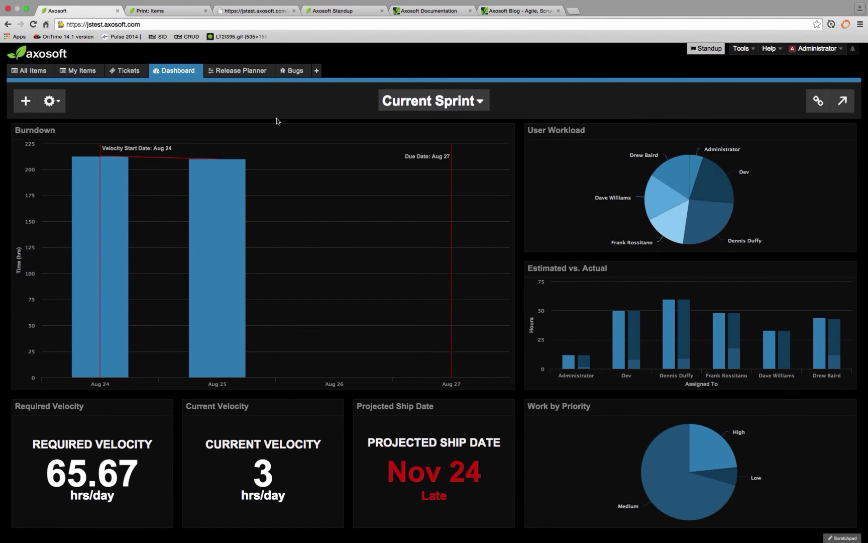
# Create a public access URL in the Current Sprint dashboard's settings and copy the dashboard link
pyautogui.click(55, 104)
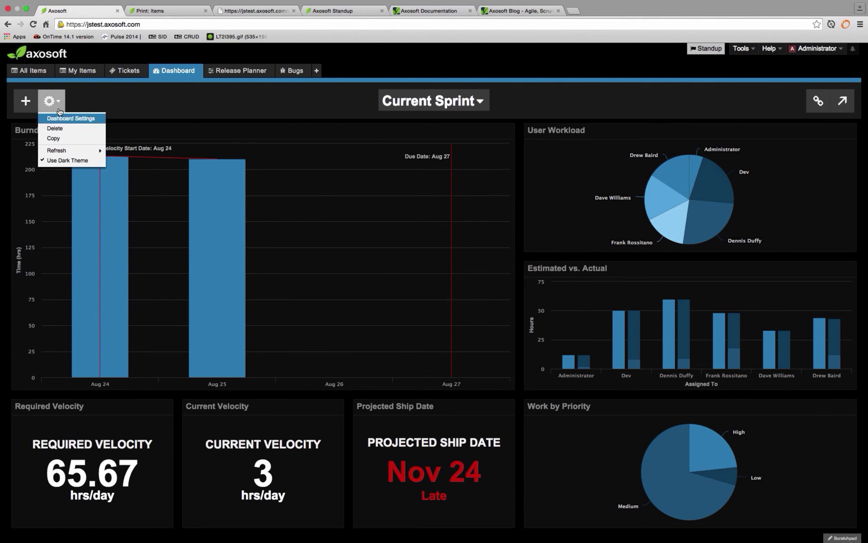
pyautogui.click(74, 119)
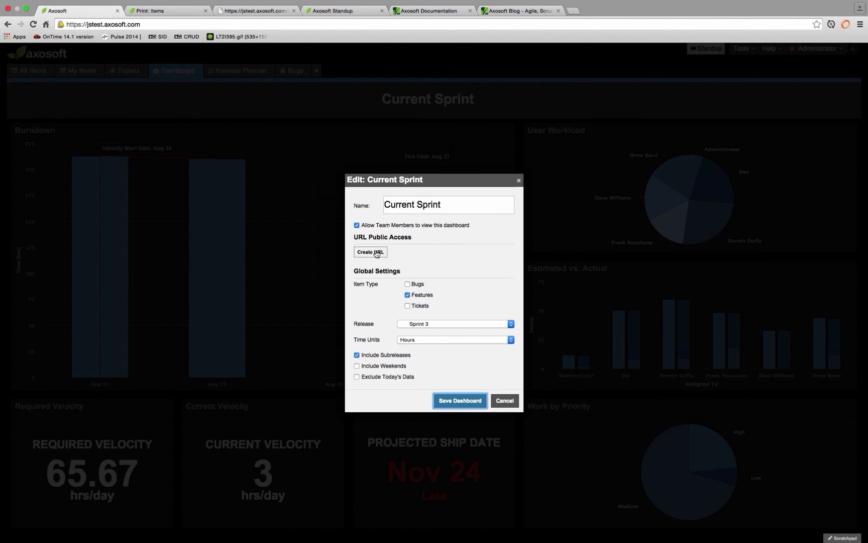
pyautogui.click(378, 253)
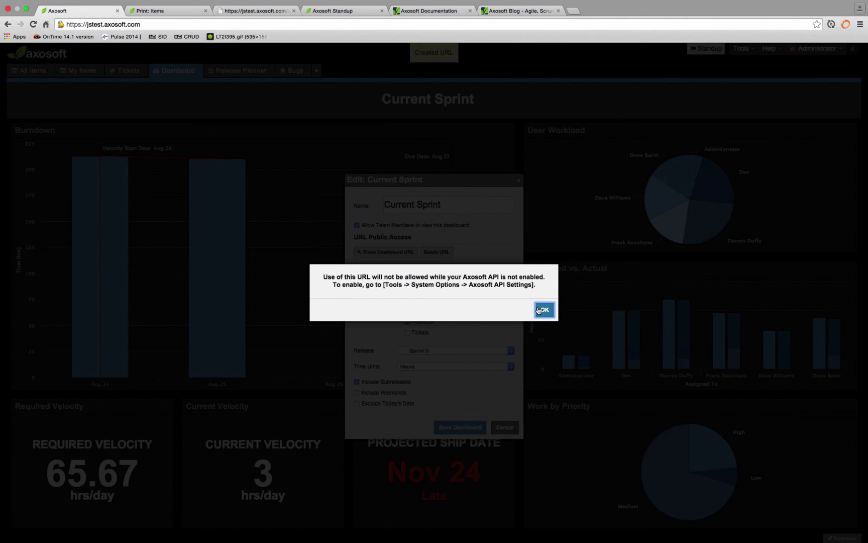
pyautogui.click(538, 310)
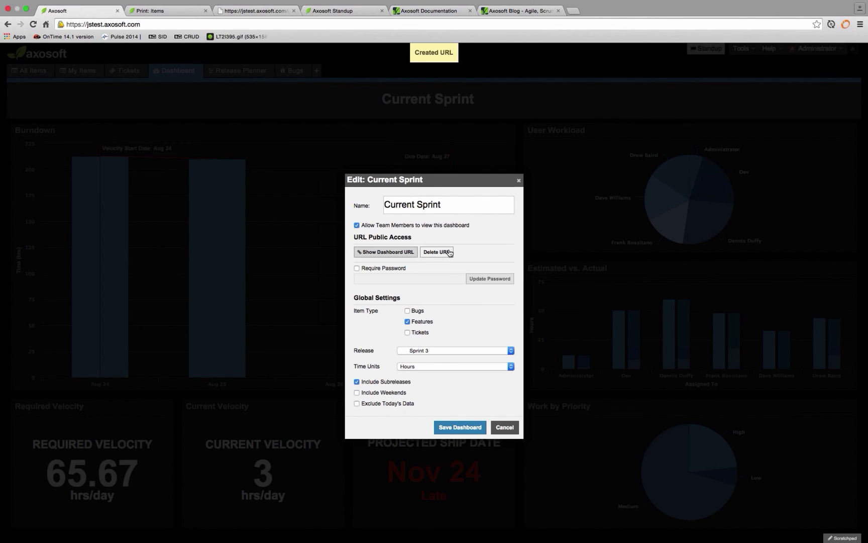
pyautogui.click(378, 253)
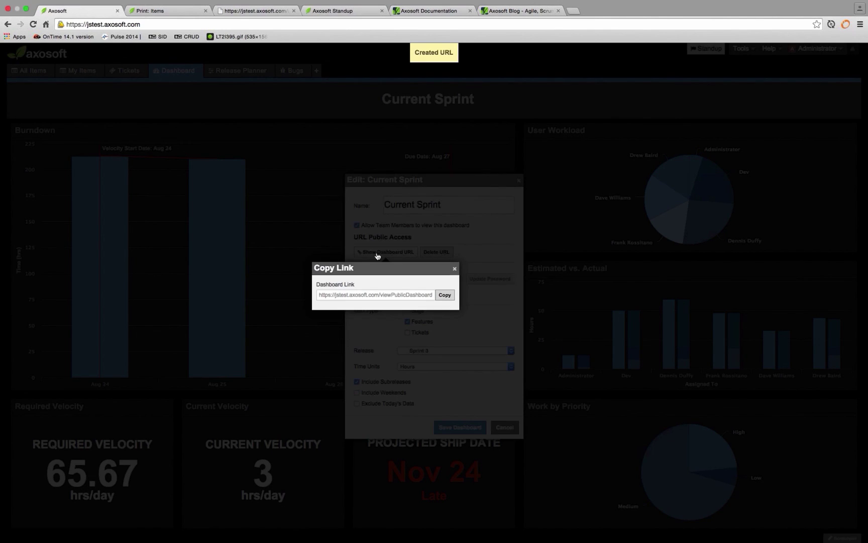
pyautogui.click(445, 295)
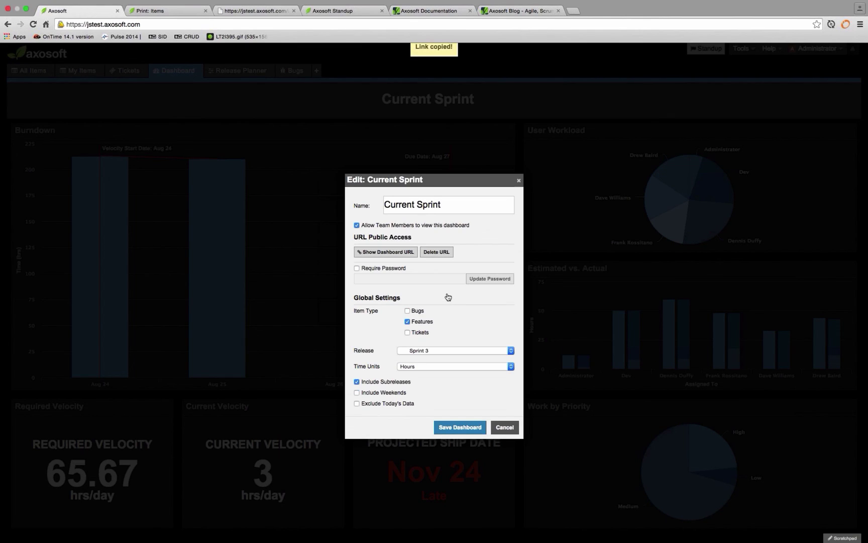